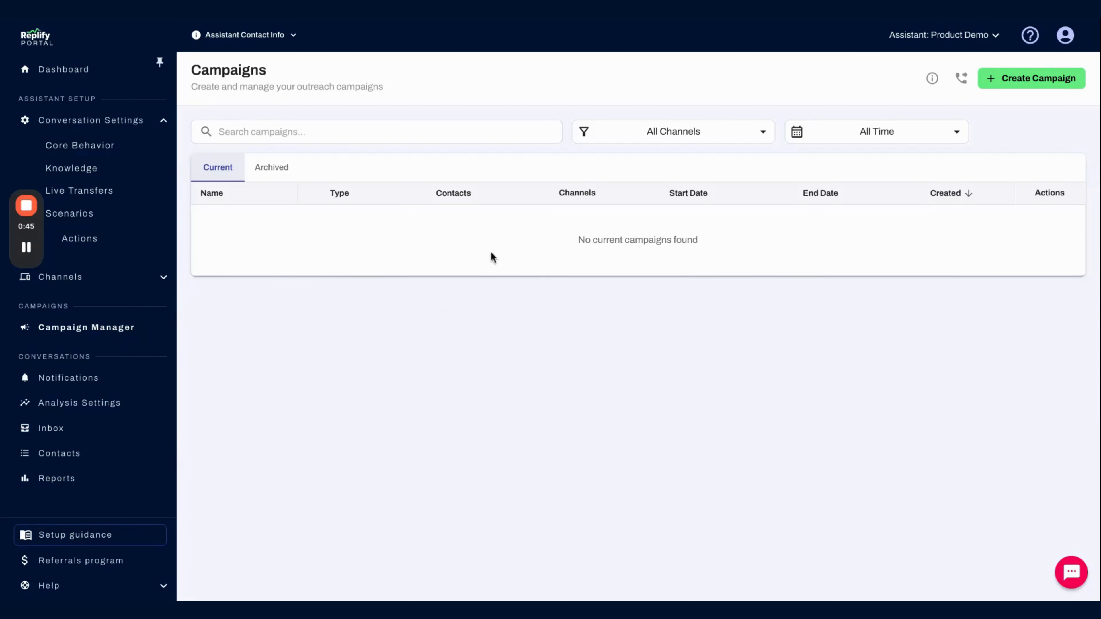
Start a new campaign and look through the Simple Outreach templates
{"action": "left_click", "coordinate": [1027, 79]}
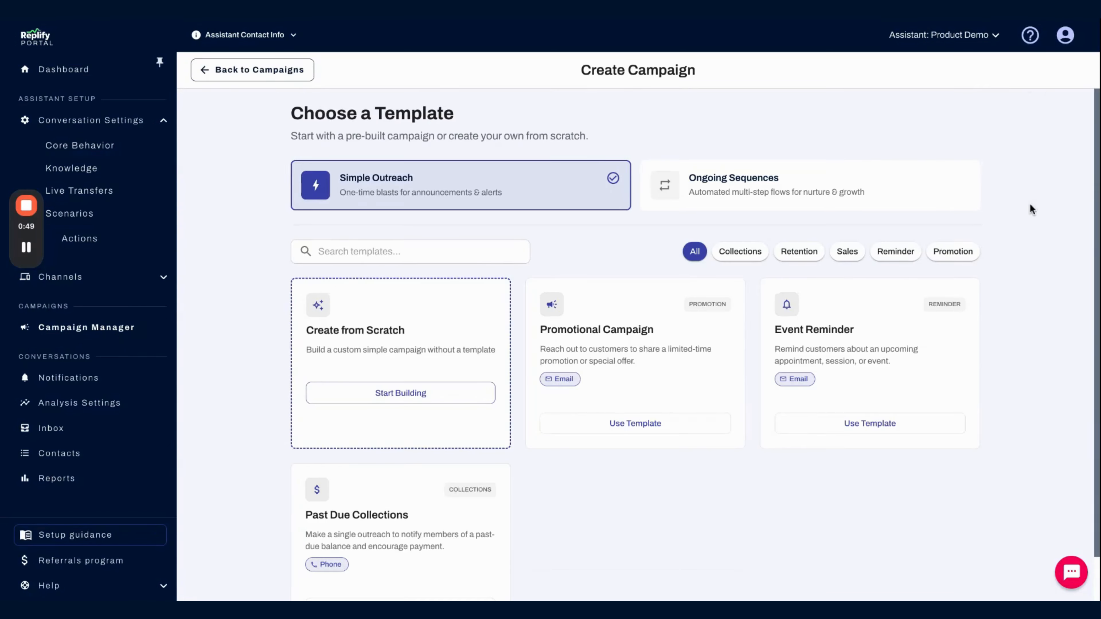
{"action": "scroll", "coordinate": [1030, 209], "scroll_direction": "down", "scroll_amount": 2}
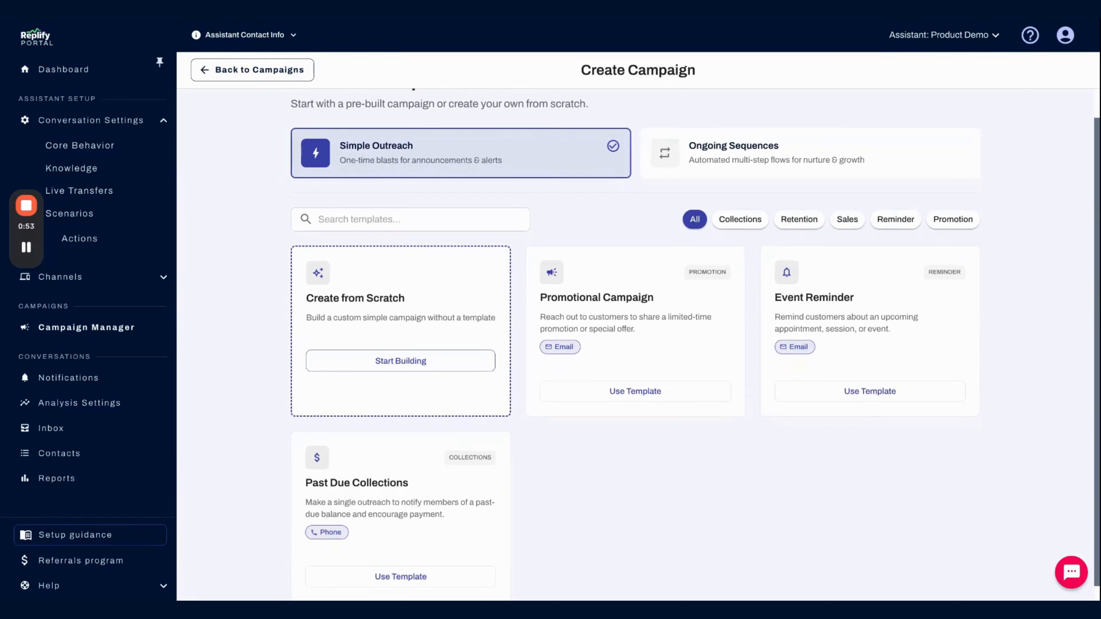
{"action": "scroll", "coordinate": [732, 417], "scroll_direction": "down", "scroll_amount": 1}
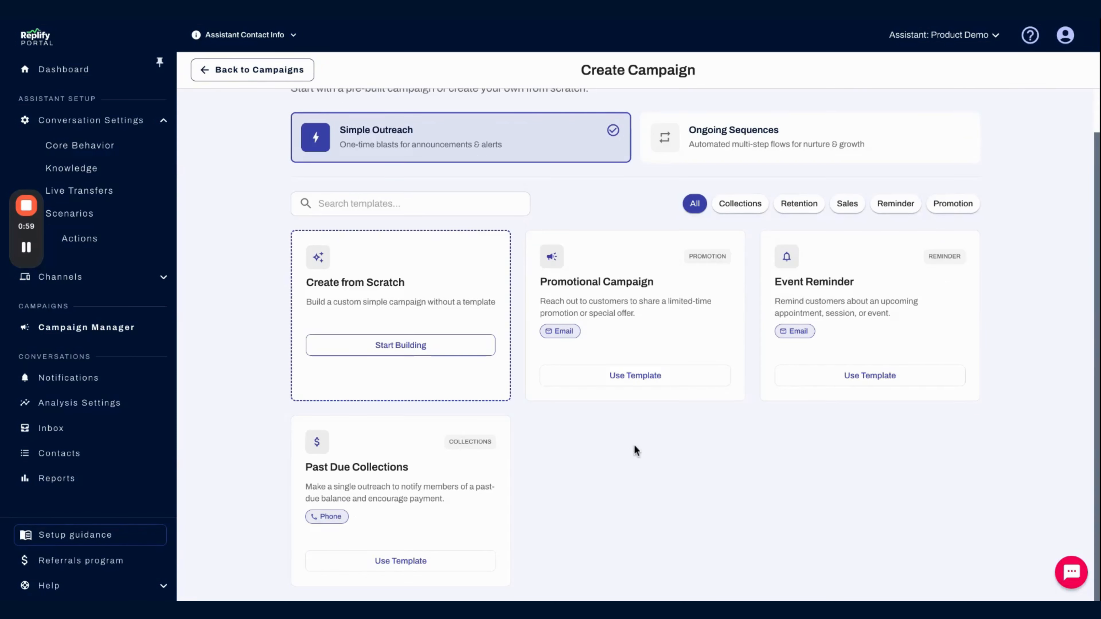
{"action": "mouse_move", "coordinate": [411, 160]}
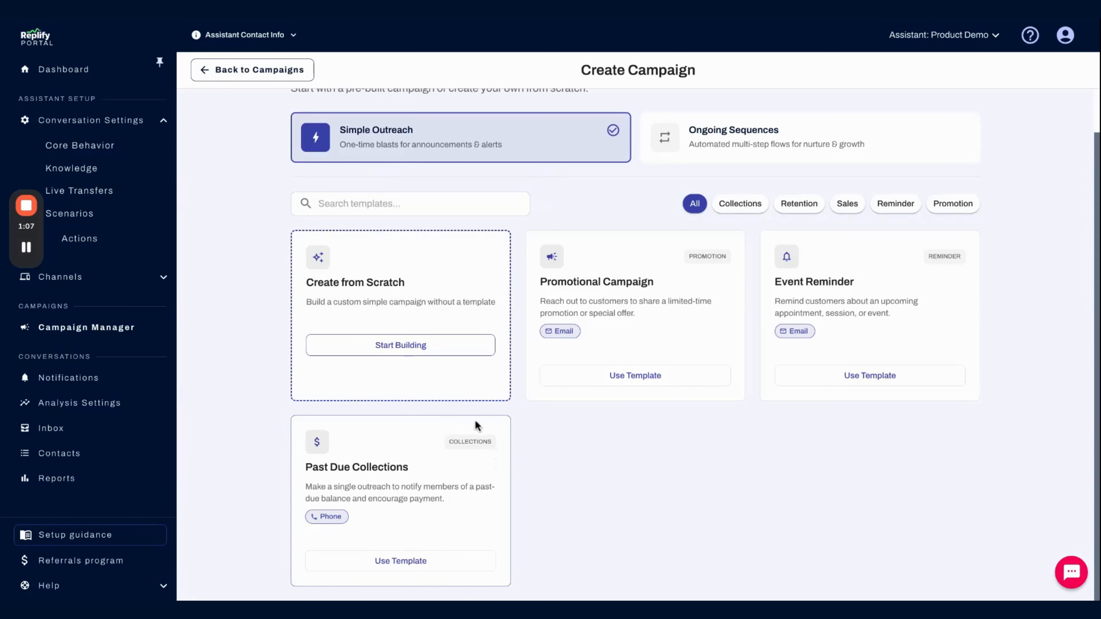
Create a campaign named "Collections test" from the Past Due Collections template
{"action": "left_click", "coordinate": [396, 562]}
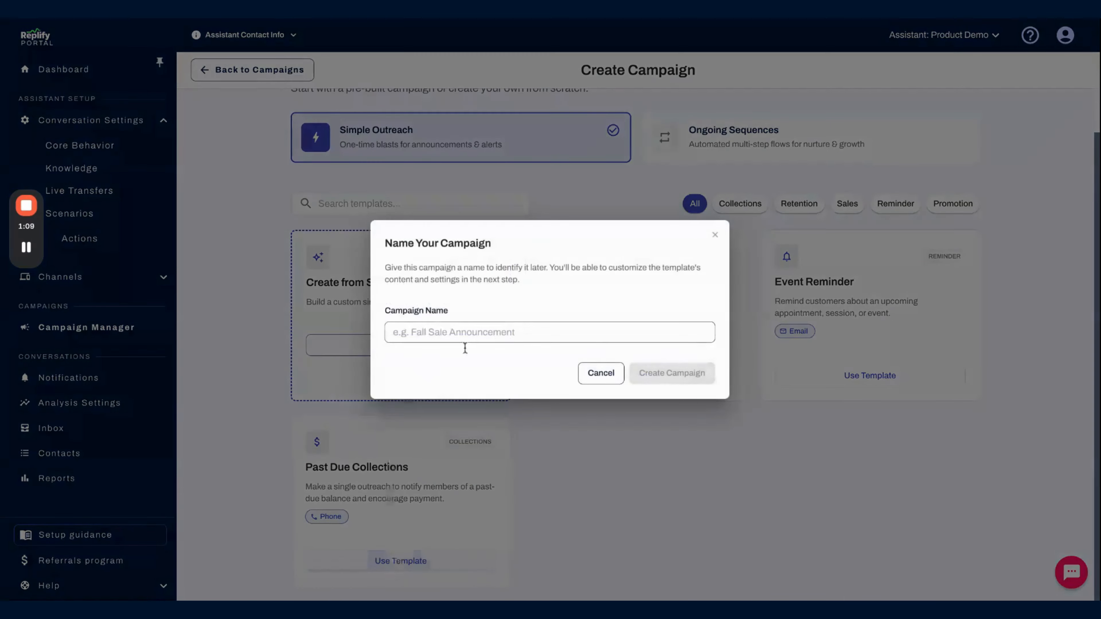
{"action": "left_click", "coordinate": [602, 375]}
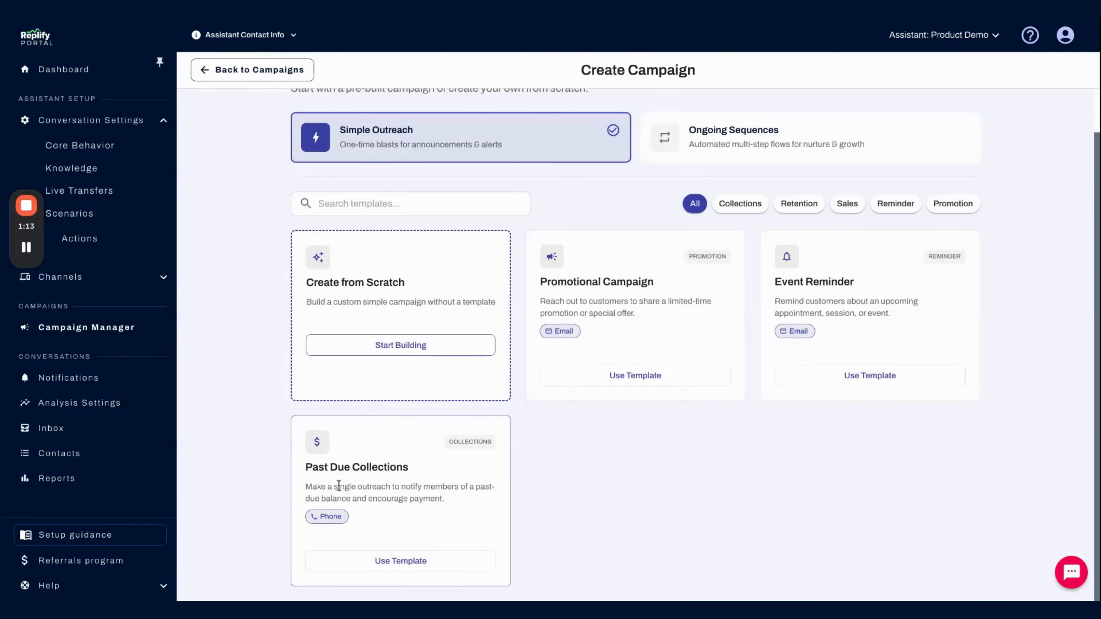
{"action": "left_click", "coordinate": [377, 569]}
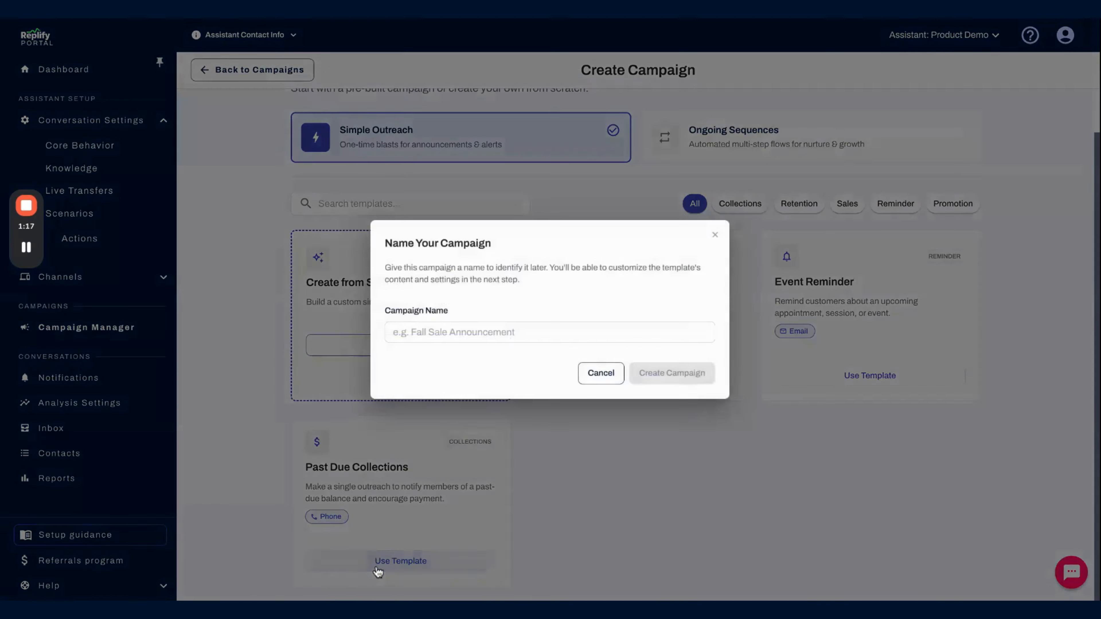
{"action": "left_click", "coordinate": [462, 338]}
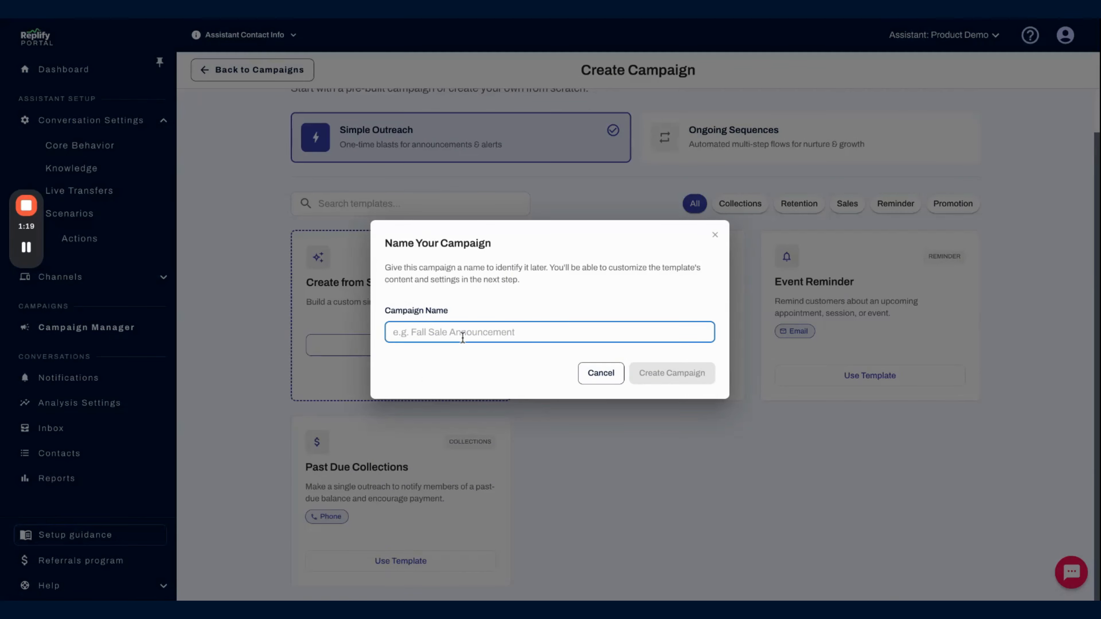
{"action": "type", "text": "Co"}
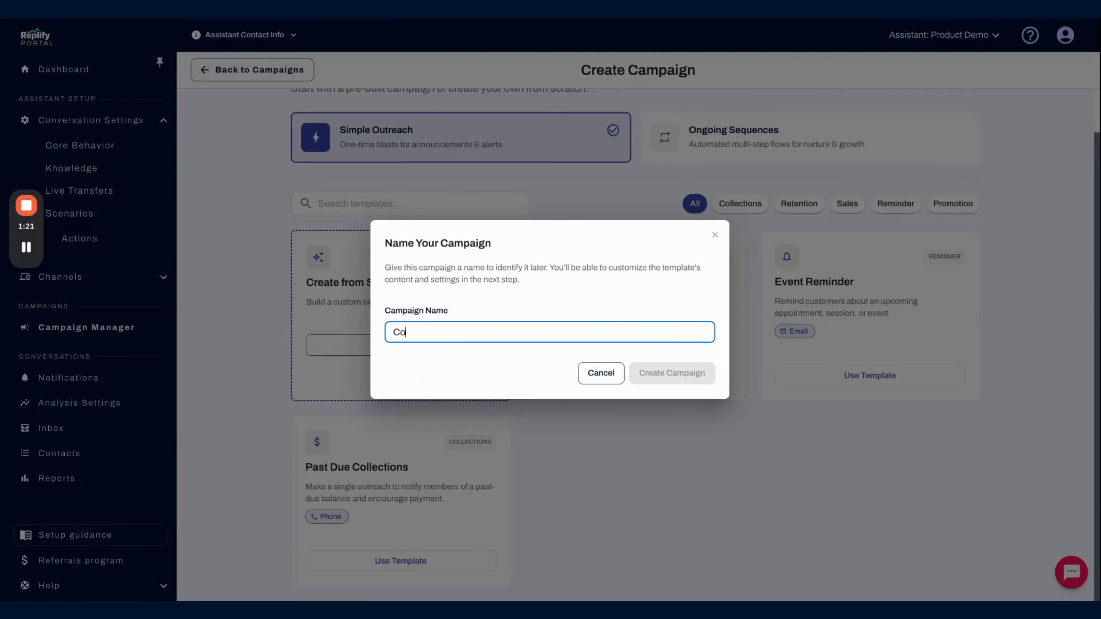
{"action": "type", "text": "llections test"}
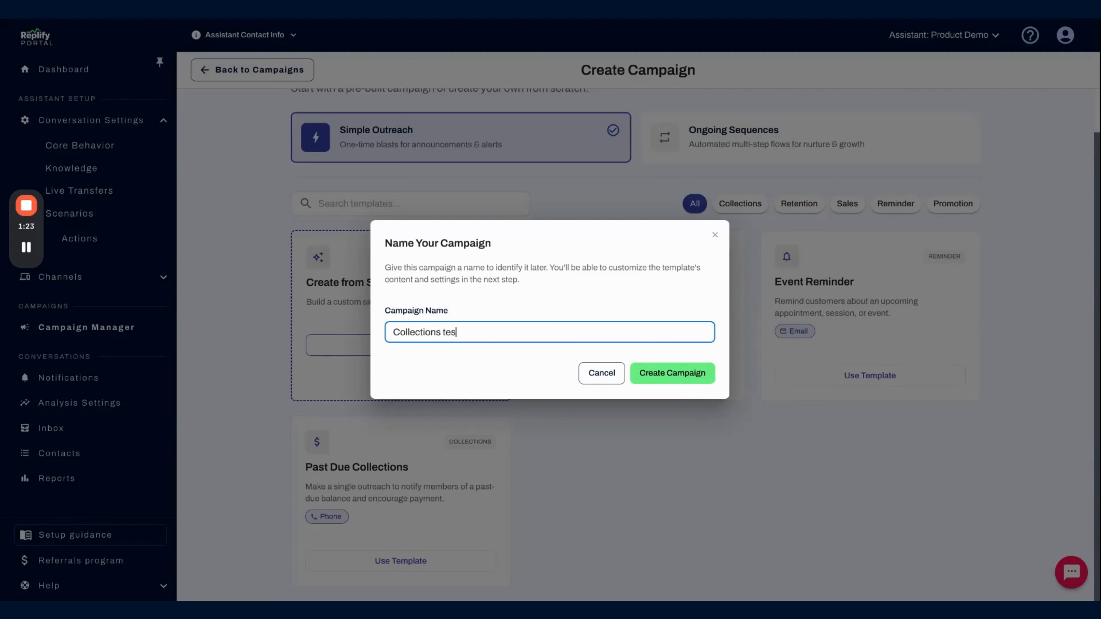
{"action": "left_click", "coordinate": [672, 374]}
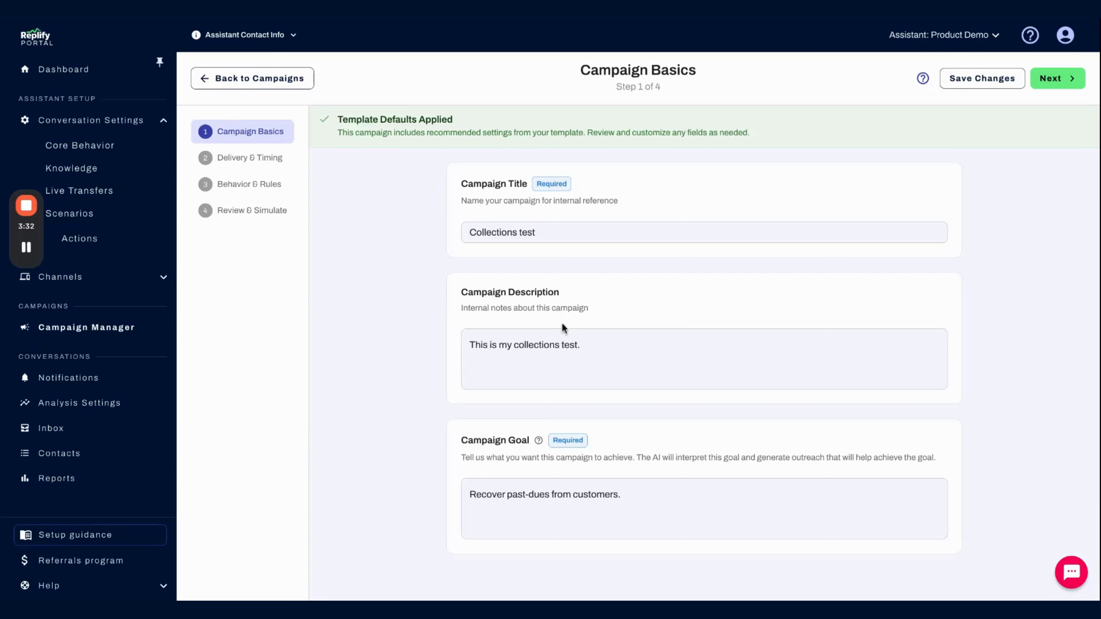
Continue from Campaign Basics to Delivery & Timing and review the channel, message strategy, phone intro, voicemail and execution settings
{"action": "left_click", "coordinate": [507, 503]}
{"action": "left_click", "coordinate": [1053, 81]}
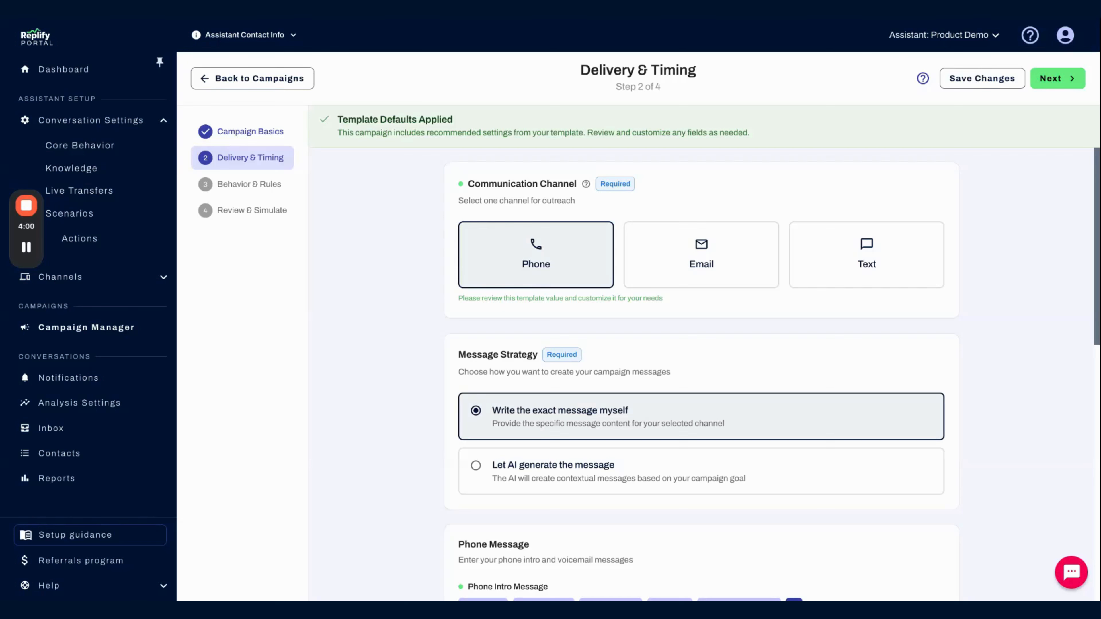
{"action": "scroll", "coordinate": [517, 343], "scroll_direction": "down", "scroll_amount": 2}
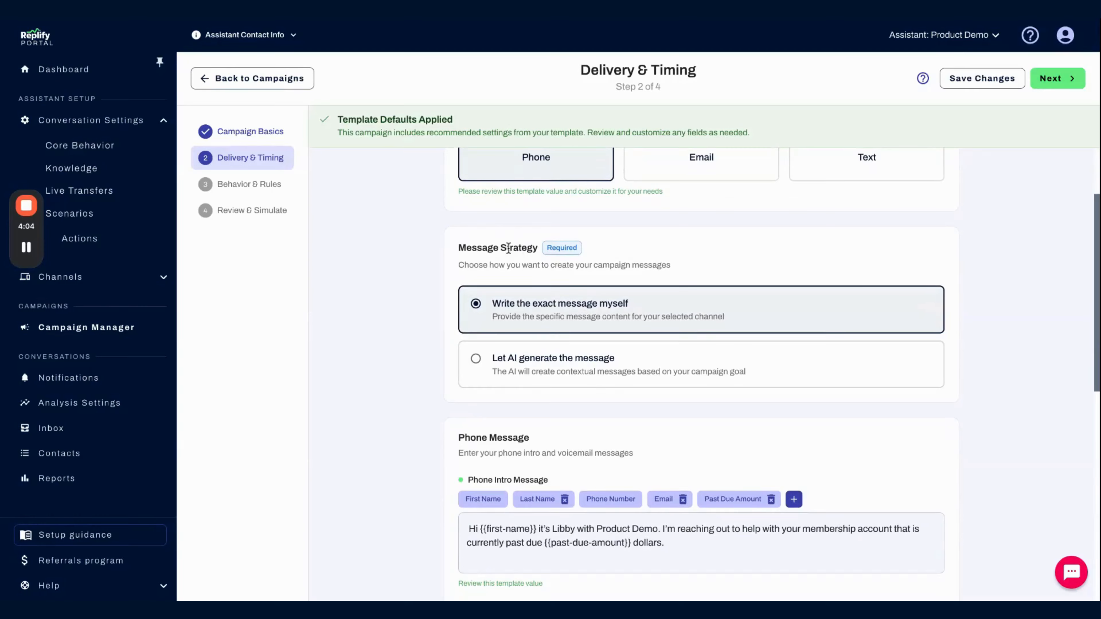
{"action": "scroll", "coordinate": [508, 247], "scroll_direction": "down", "scroll_amount": 1}
{"action": "scroll", "coordinate": [508, 247], "scroll_direction": "down", "scroll_amount": 1}
{"action": "scroll", "coordinate": [508, 248], "scroll_direction": "up", "scroll_amount": 1}
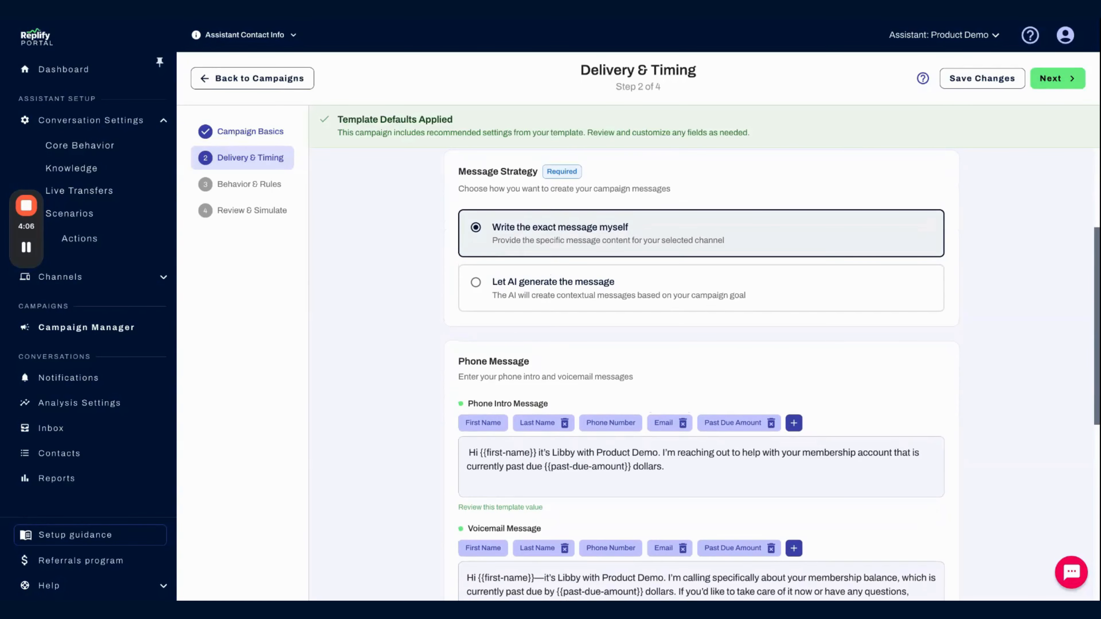
{"action": "scroll", "coordinate": [523, 300], "scroll_direction": "down", "scroll_amount": 3}
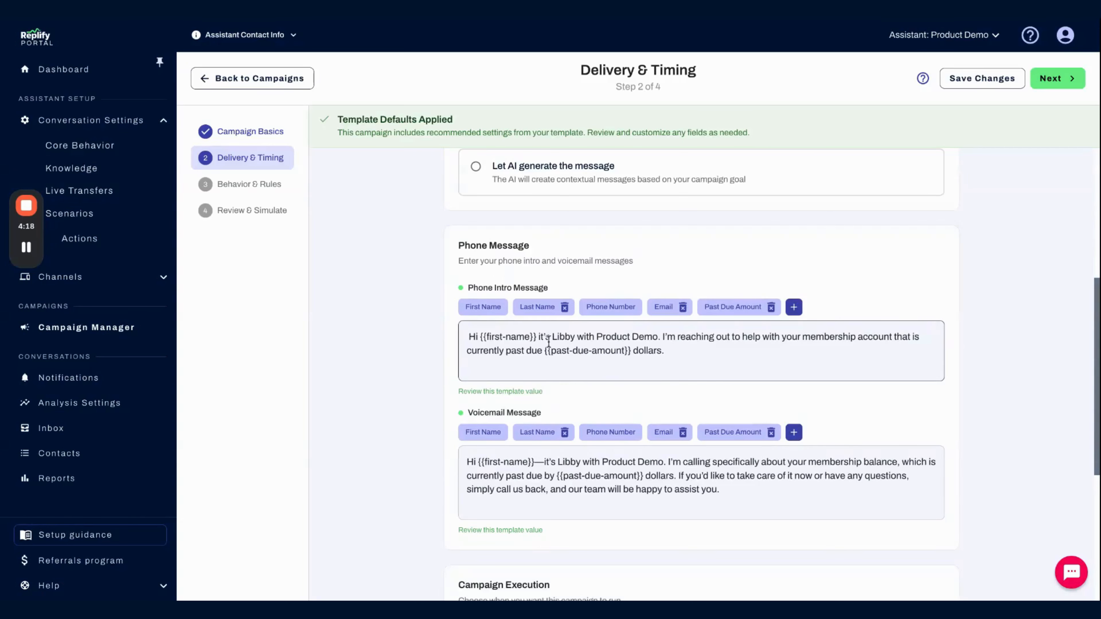
{"action": "scroll", "coordinate": [464, 388], "scroll_direction": "down", "scroll_amount": 1}
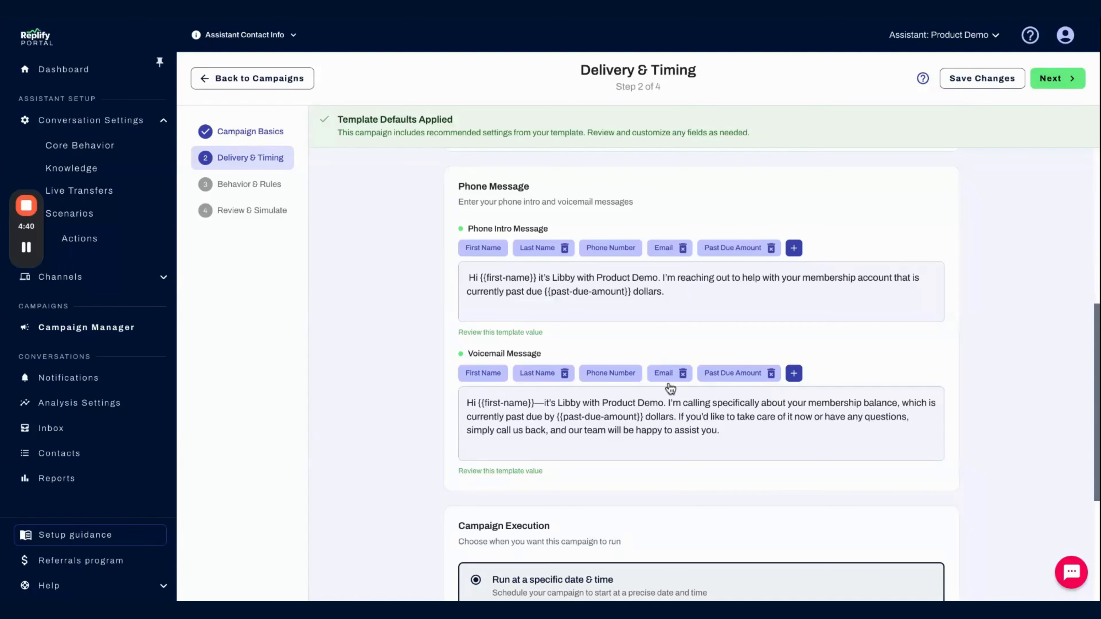
{"action": "scroll", "coordinate": [668, 388], "scroll_direction": "down", "scroll_amount": 1}
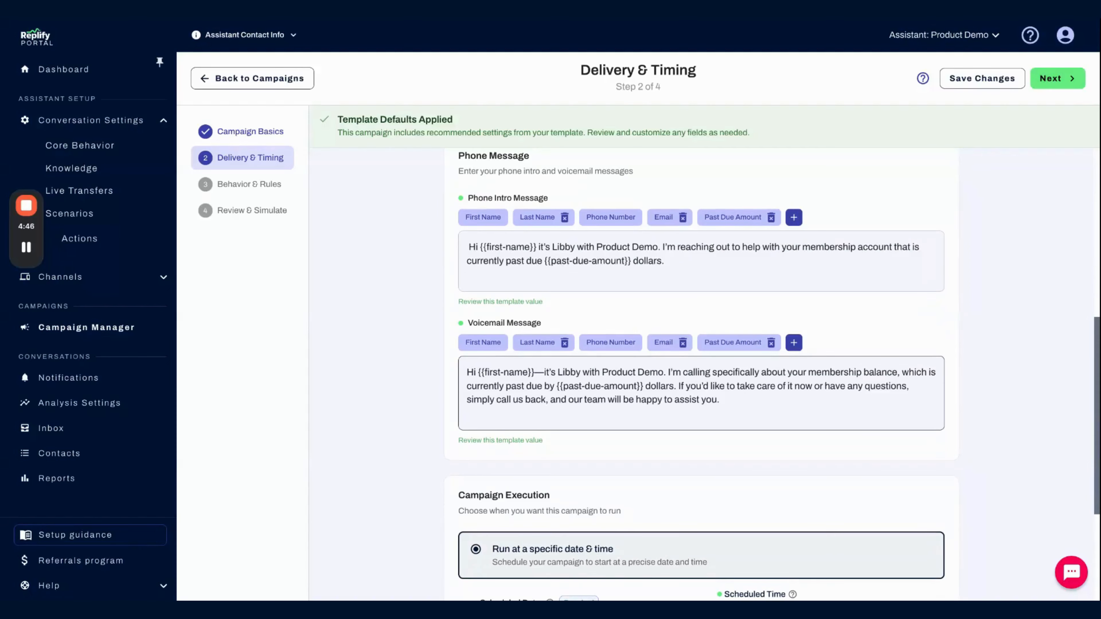
{"action": "scroll", "coordinate": [467, 375], "scroll_direction": "down", "scroll_amount": 1}
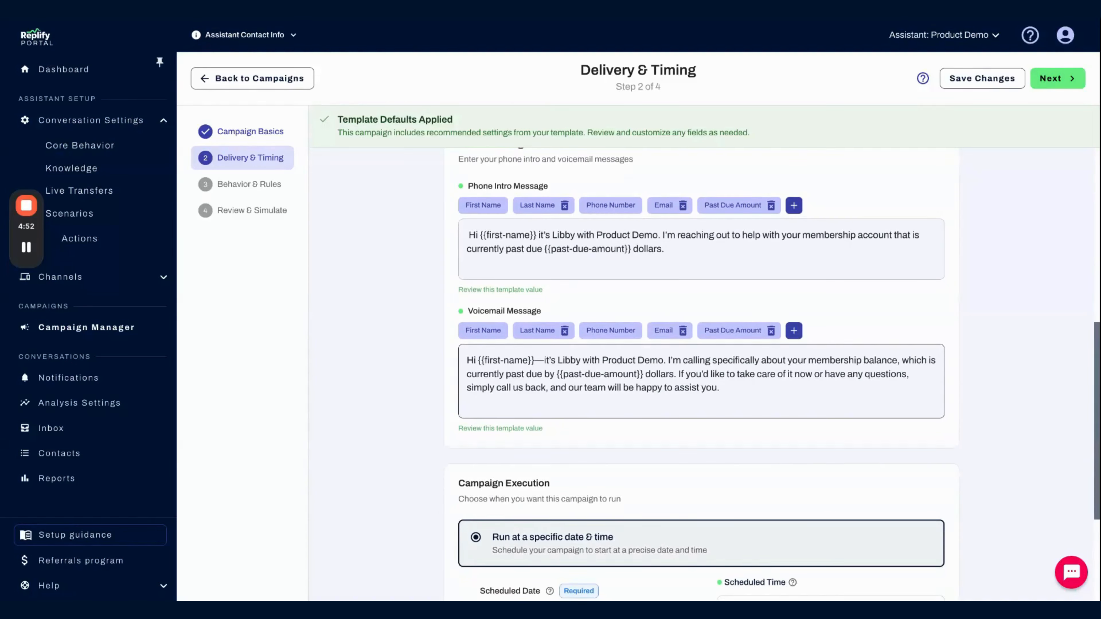
{"action": "scroll", "coordinate": [701, 378], "scroll_direction": "down", "scroll_amount": 4}
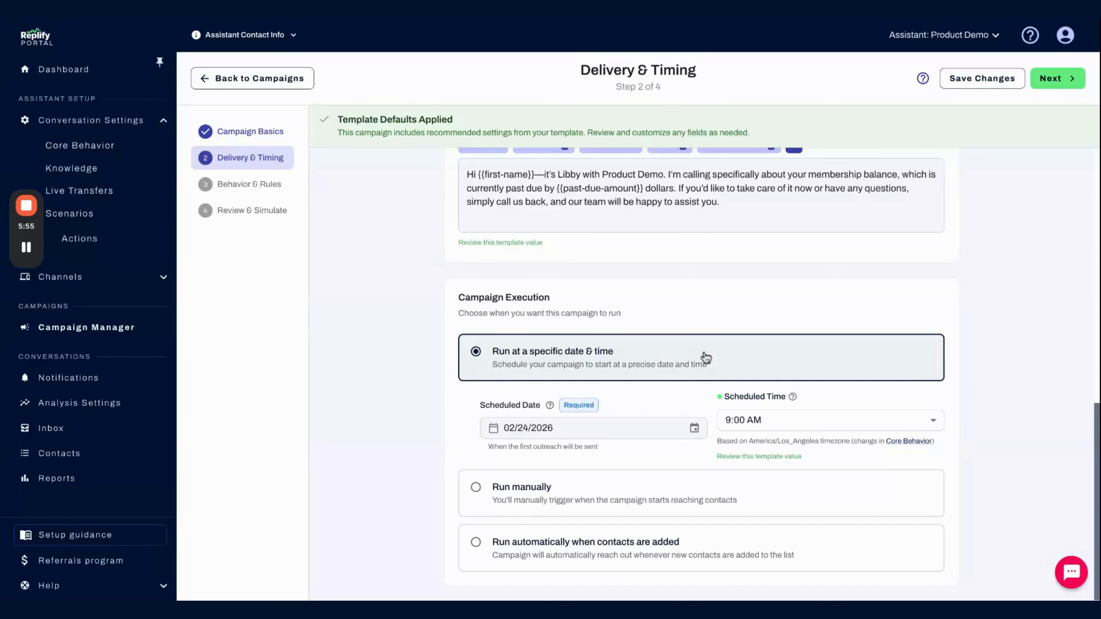
Proceed to Behavior & Rules, read through the additional instructions and continue to Review & Simulate
{"action": "left_click", "coordinate": [1055, 89]}
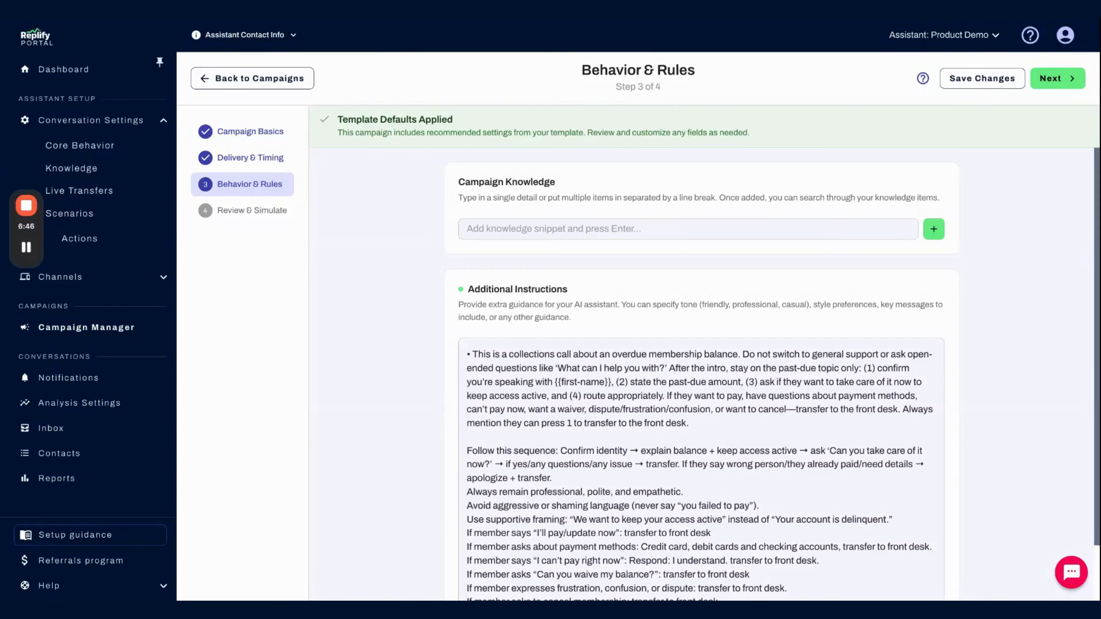
{"action": "scroll", "coordinate": [523, 279], "scroll_direction": "down", "scroll_amount": 3}
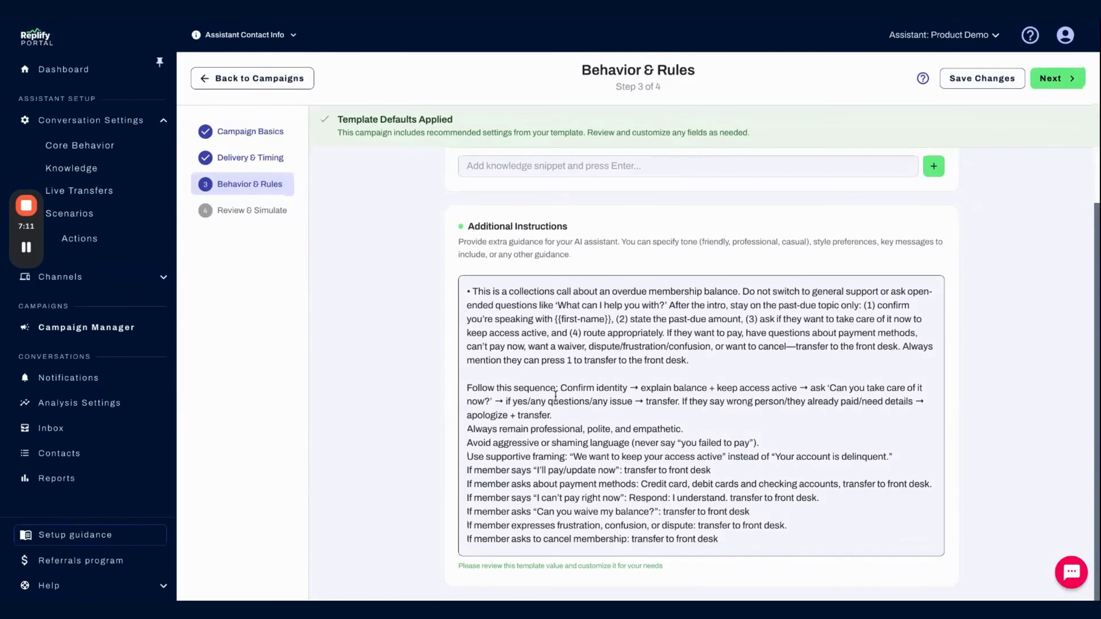
{"action": "left_click", "coordinate": [1053, 78]}
Check the campaign summary from beginning to end, and save the campaign to manage it
{"action": "scroll", "coordinate": [866, 377], "scroll_direction": "up", "scroll_amount": 2}
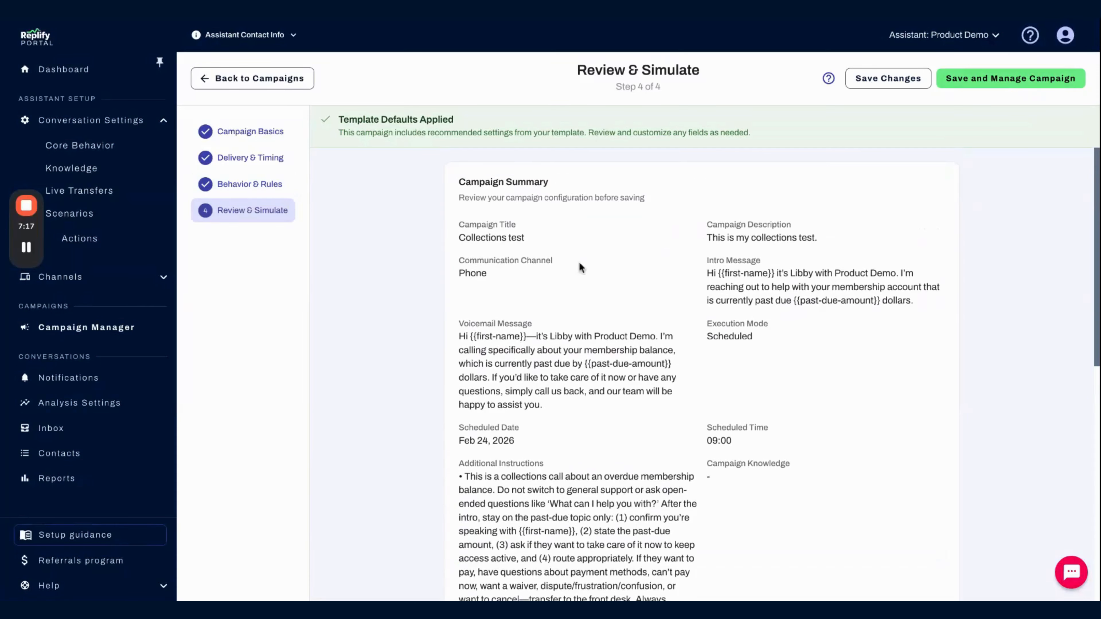
{"action": "scroll", "coordinate": [655, 330], "scroll_direction": "down", "scroll_amount": 15}
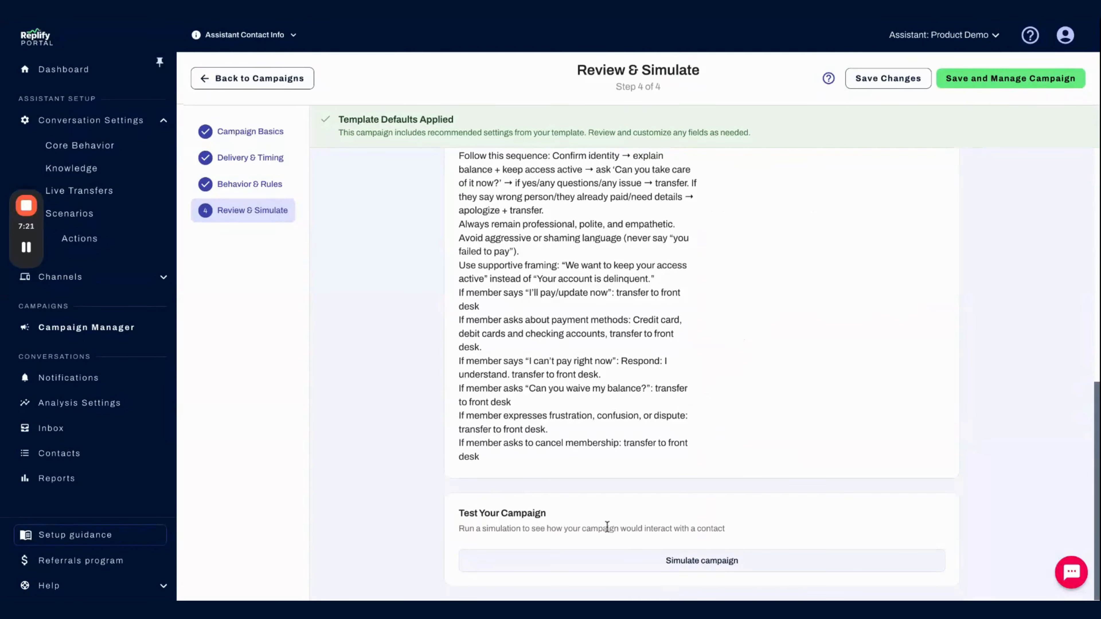
{"action": "scroll", "coordinate": [623, 375], "scroll_direction": "up", "scroll_amount": 15}
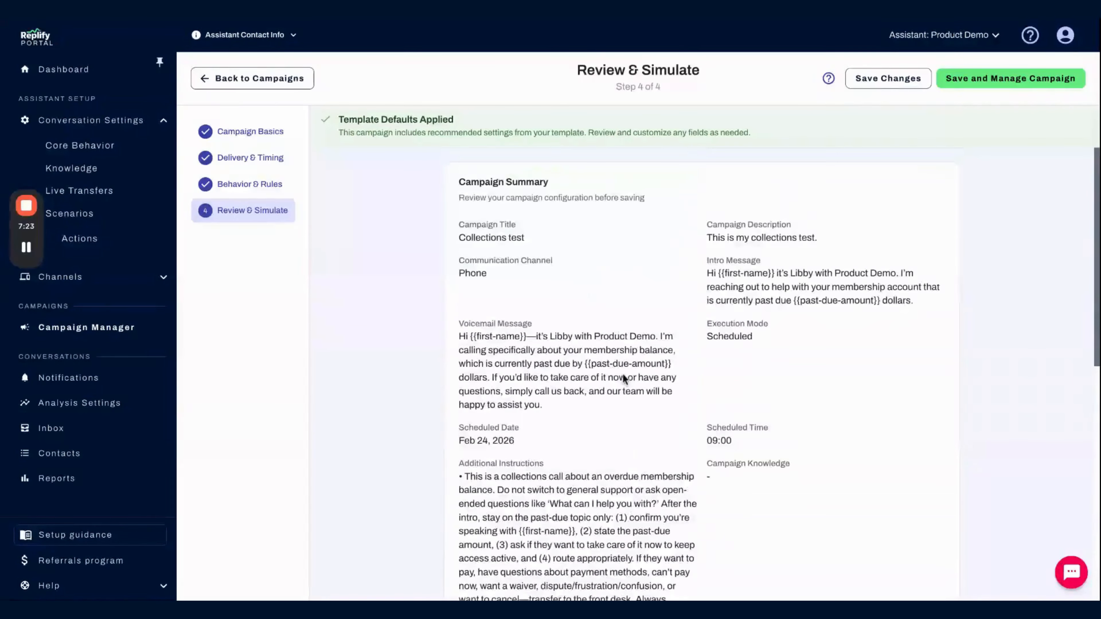
{"action": "left_click", "coordinate": [1005, 83]}
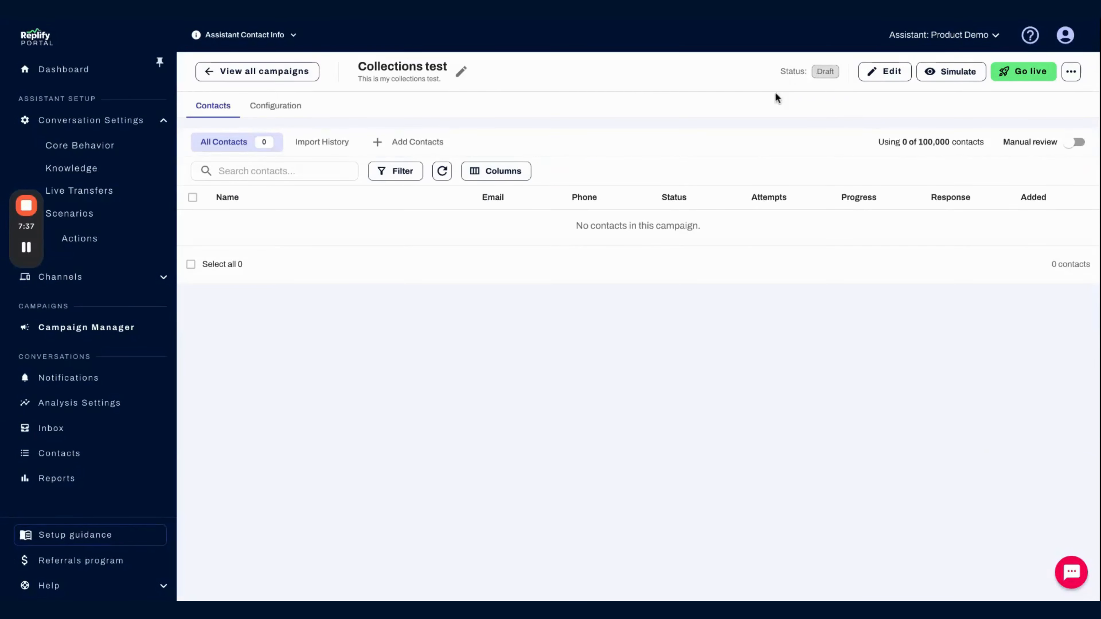
Review the saved campaign's configuration, including its type, goal, schedule, cadence and rules
{"action": "left_click", "coordinate": [293, 107]}
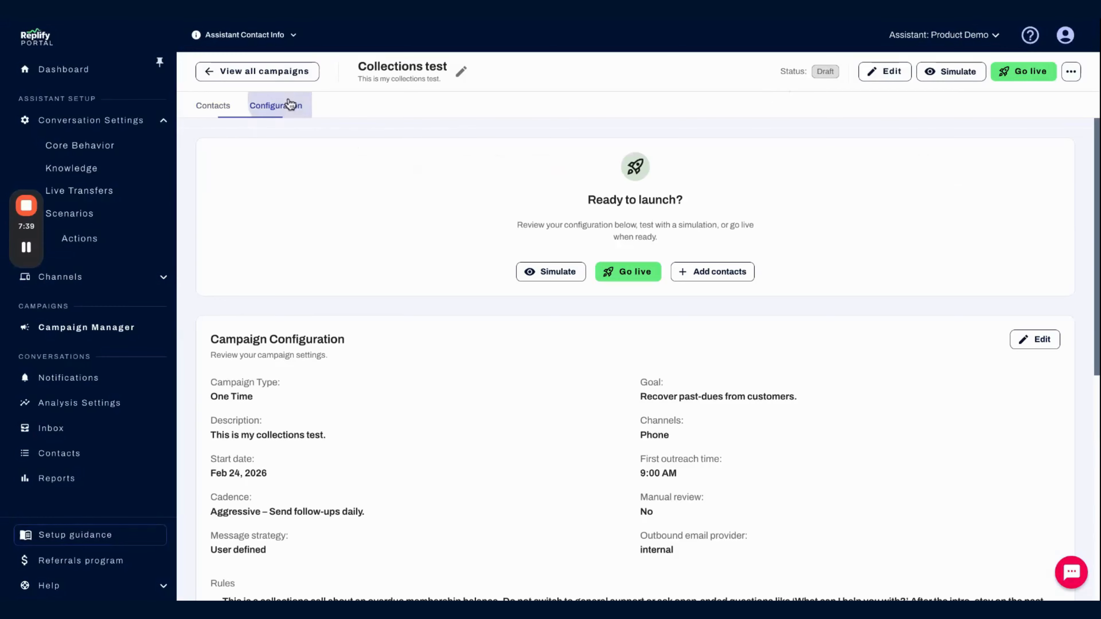
{"action": "scroll", "coordinate": [484, 378], "scroll_direction": "down", "scroll_amount": 3}
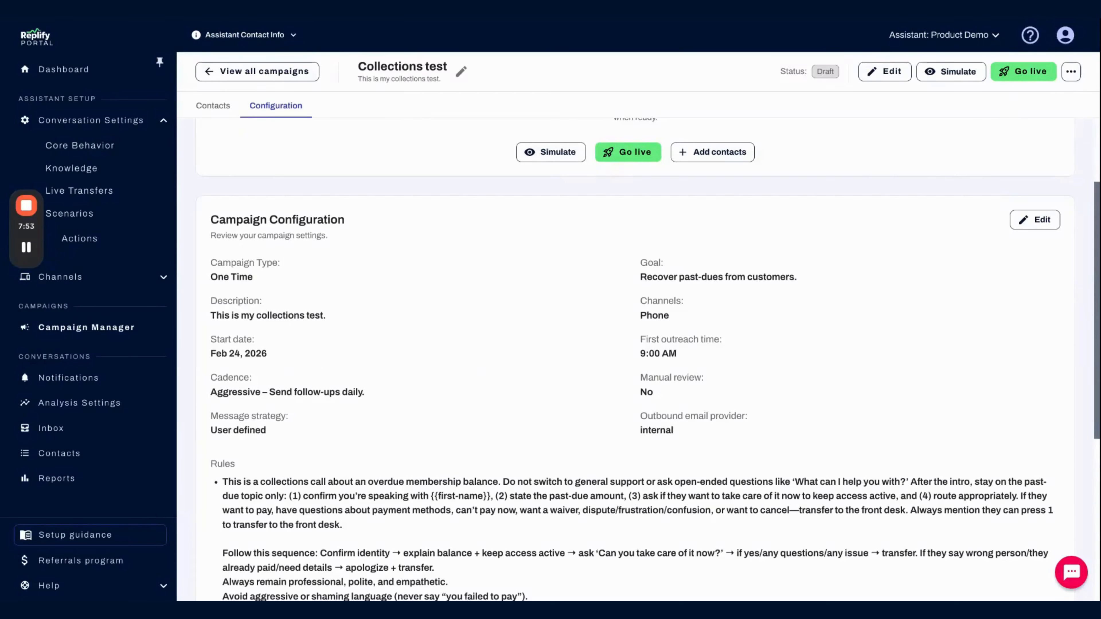
{"action": "scroll", "coordinate": [358, 271], "scroll_direction": "up", "scroll_amount": 3}
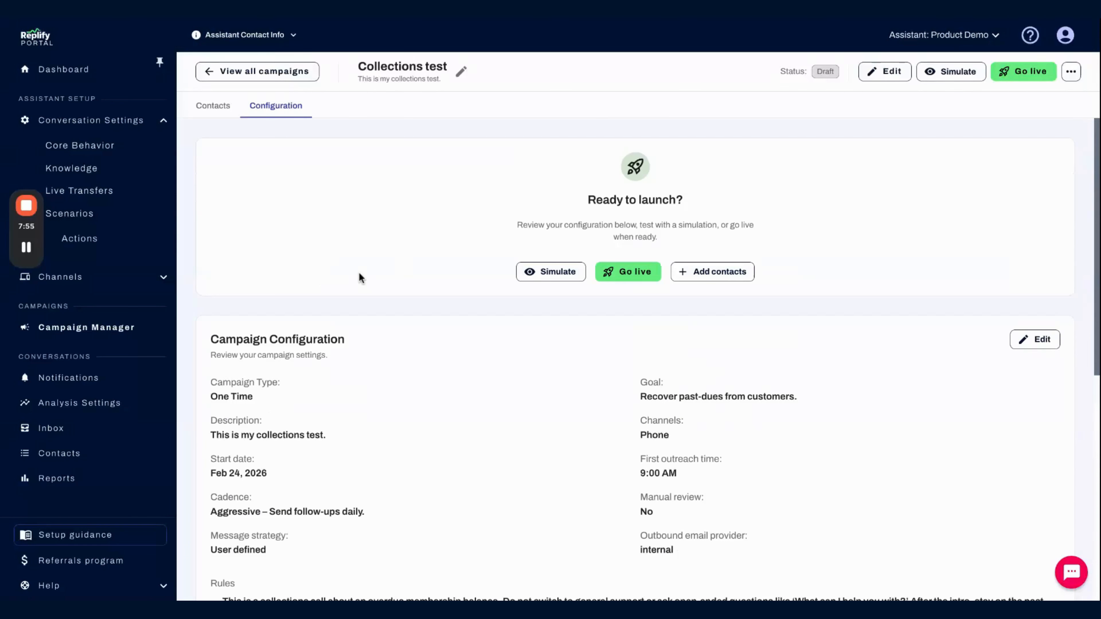
Start adding contacts to the campaign by uploading a CSV file
{"action": "left_click", "coordinate": [204, 109]}
{"action": "left_click", "coordinate": [410, 142]}
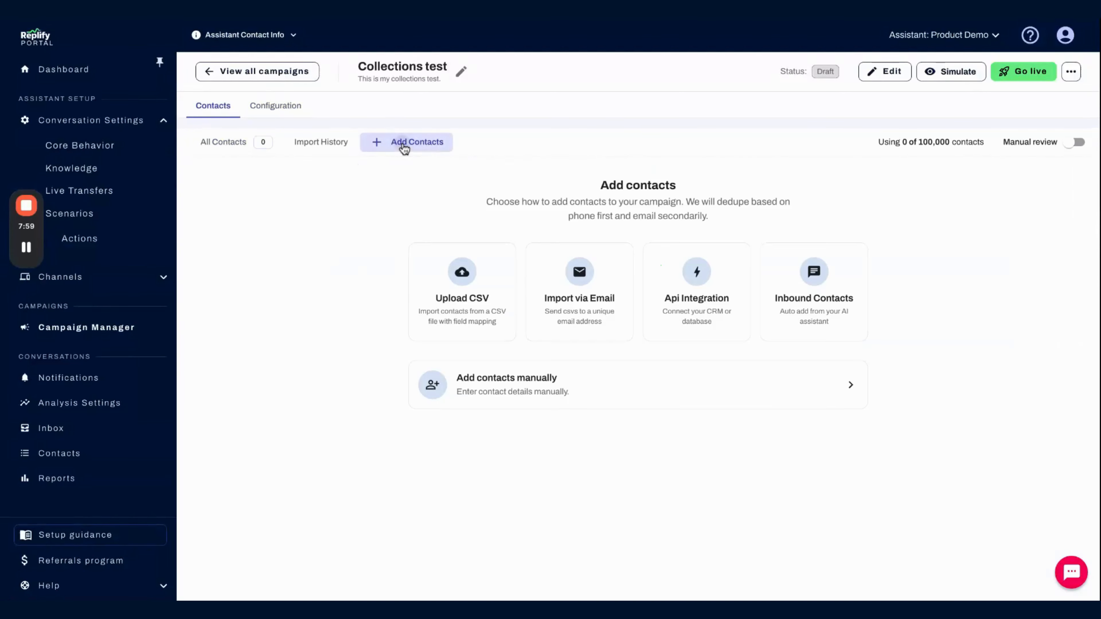
{"action": "left_click", "coordinate": [479, 314]}
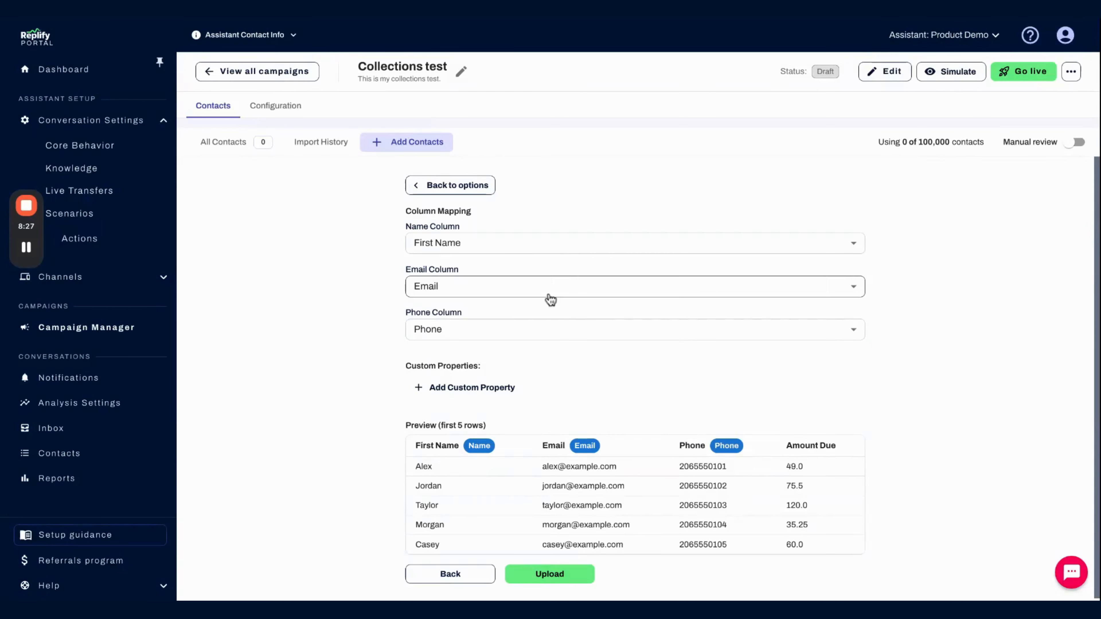
Name the new custom property past-due-amount and map it to the Amount Due column of the CSV
{"action": "scroll", "coordinate": [625, 264], "scroll_direction": "down", "scroll_amount": 1}
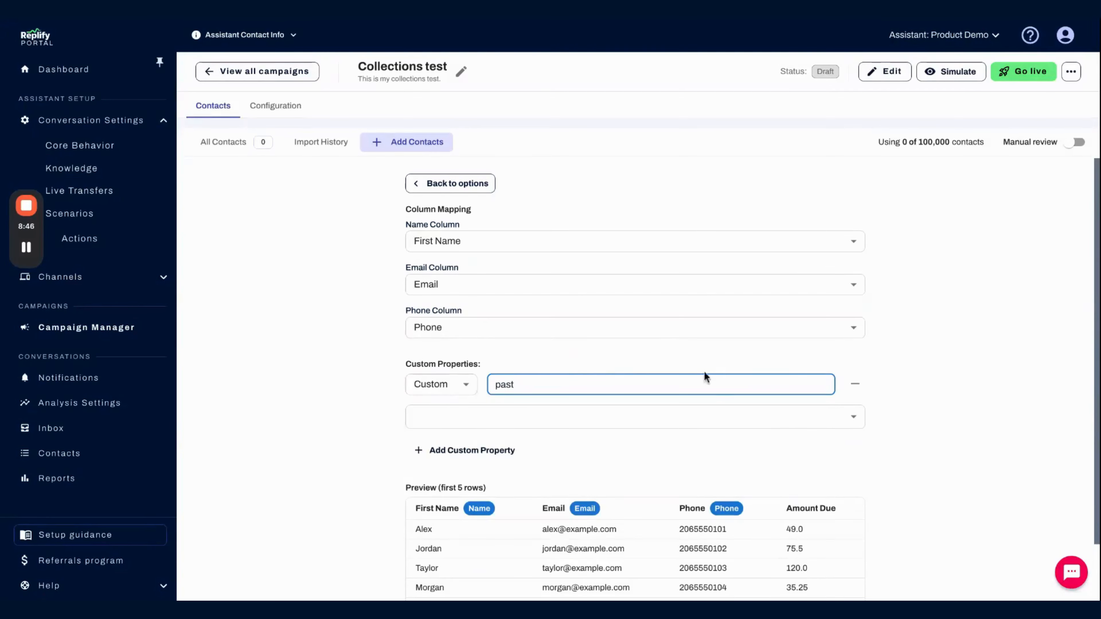
{"action": "scroll", "coordinate": [765, 487], "scroll_direction": "down", "scroll_amount": 1}
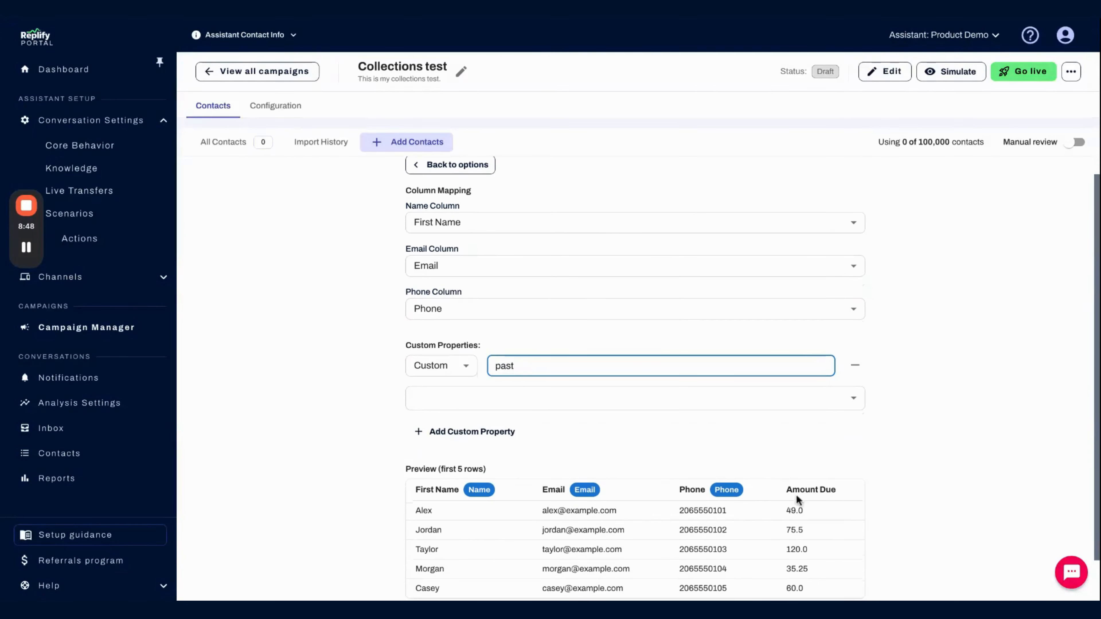
{"action": "scroll", "coordinate": [785, 415], "scroll_direction": "up", "scroll_amount": 1}
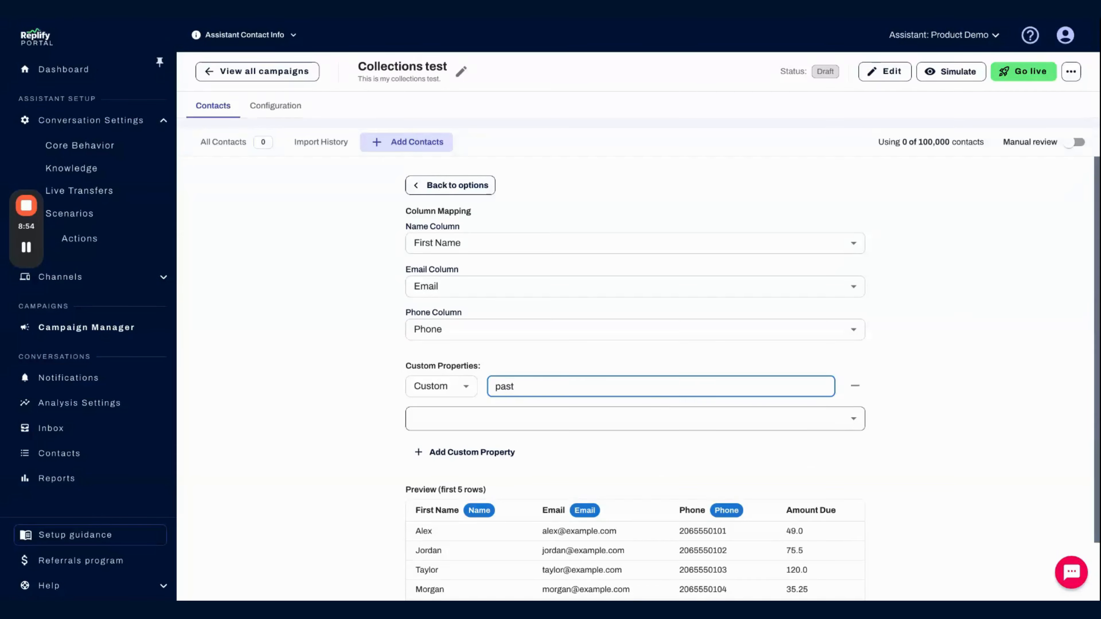
{"action": "type", "text": "-due-amount"}
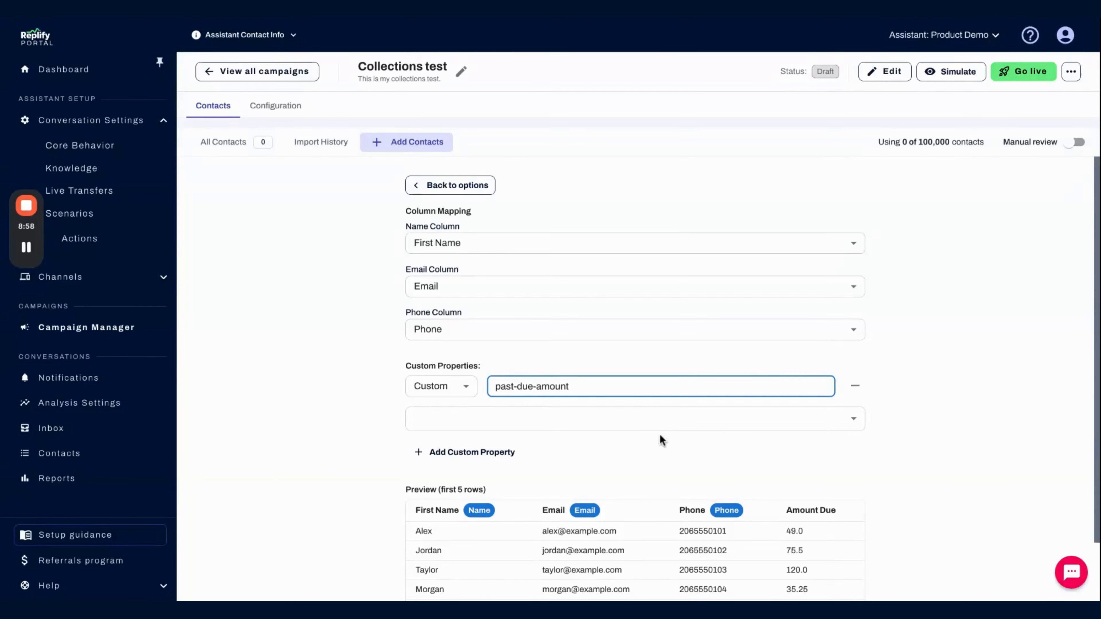
{"action": "left_click", "coordinate": [663, 423]}
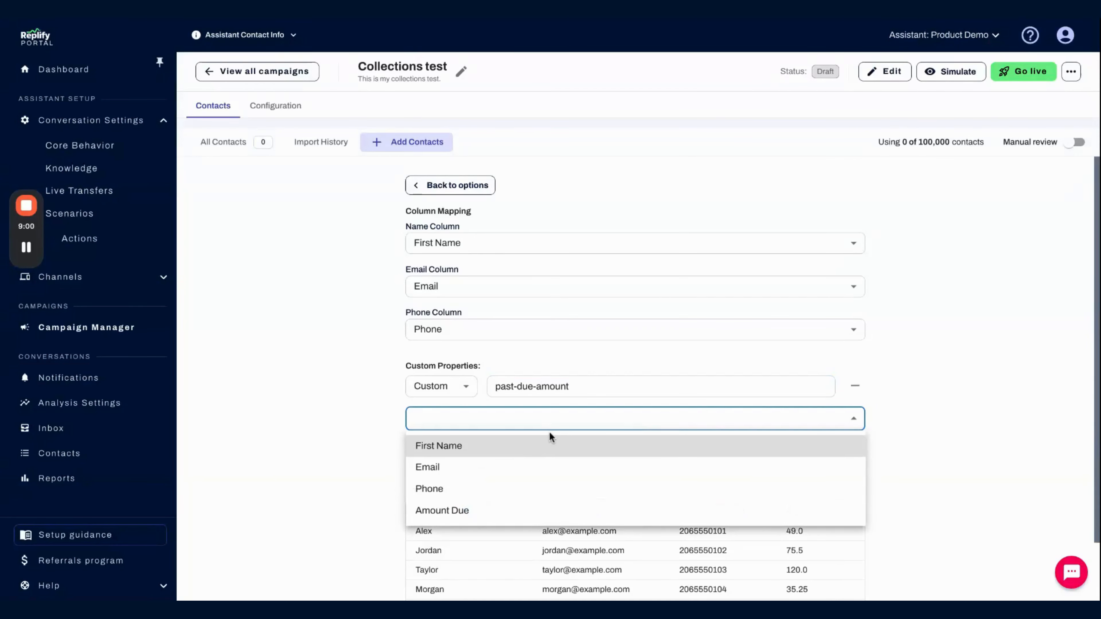
{"action": "left_click", "coordinate": [484, 515]}
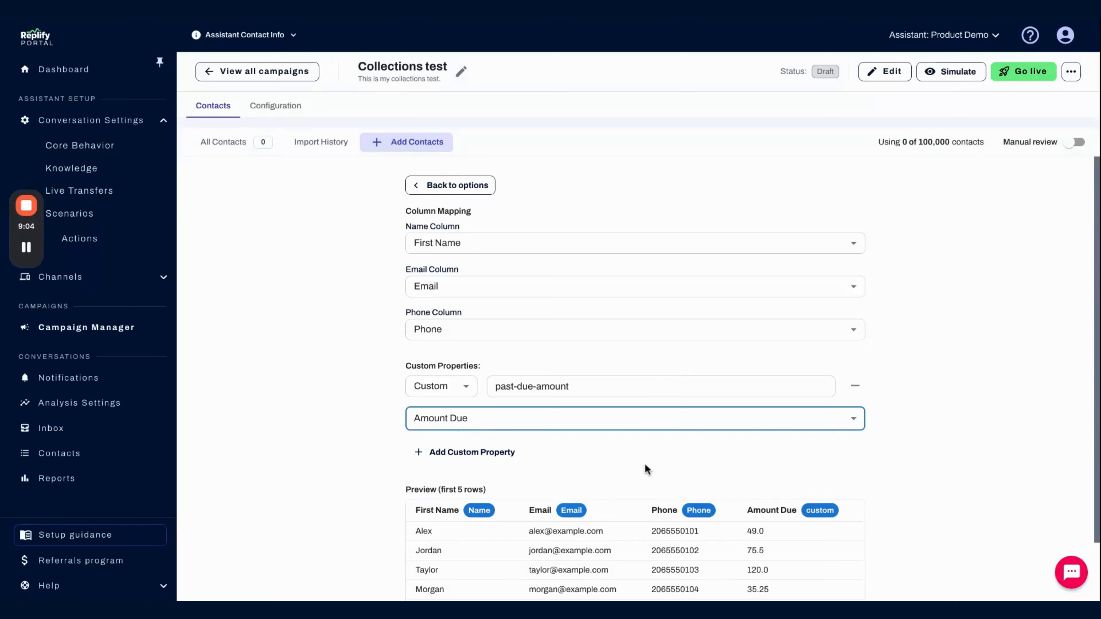
Upload the contacts with the current column mapping and confirm the upload
{"action": "scroll", "coordinate": [644, 466], "scroll_direction": "down", "scroll_amount": 2}
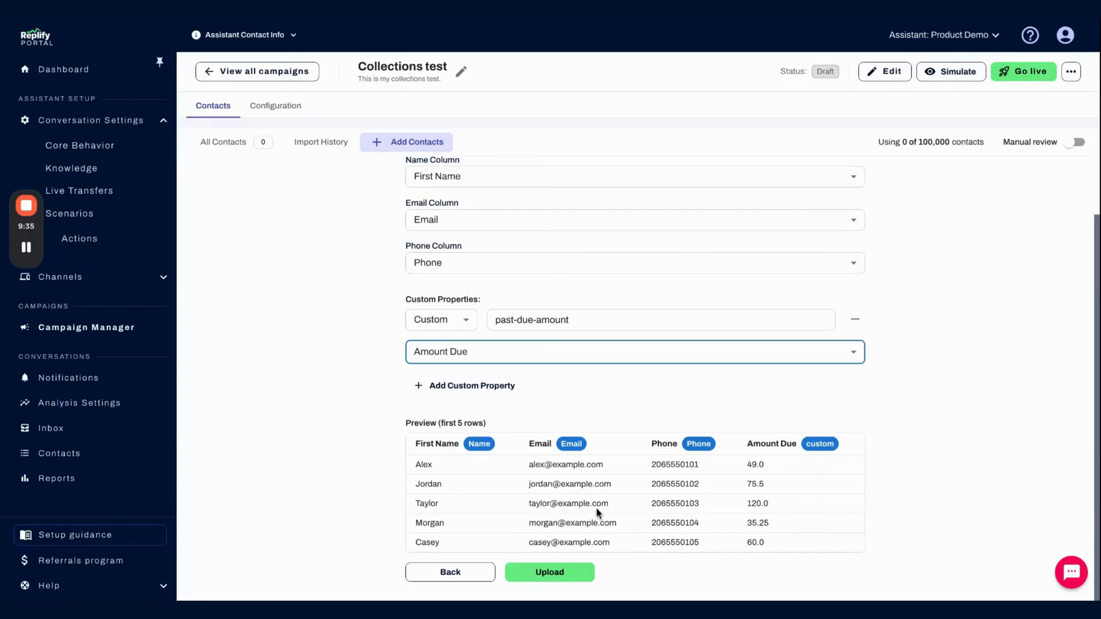
{"action": "left_click", "coordinate": [564, 574]}
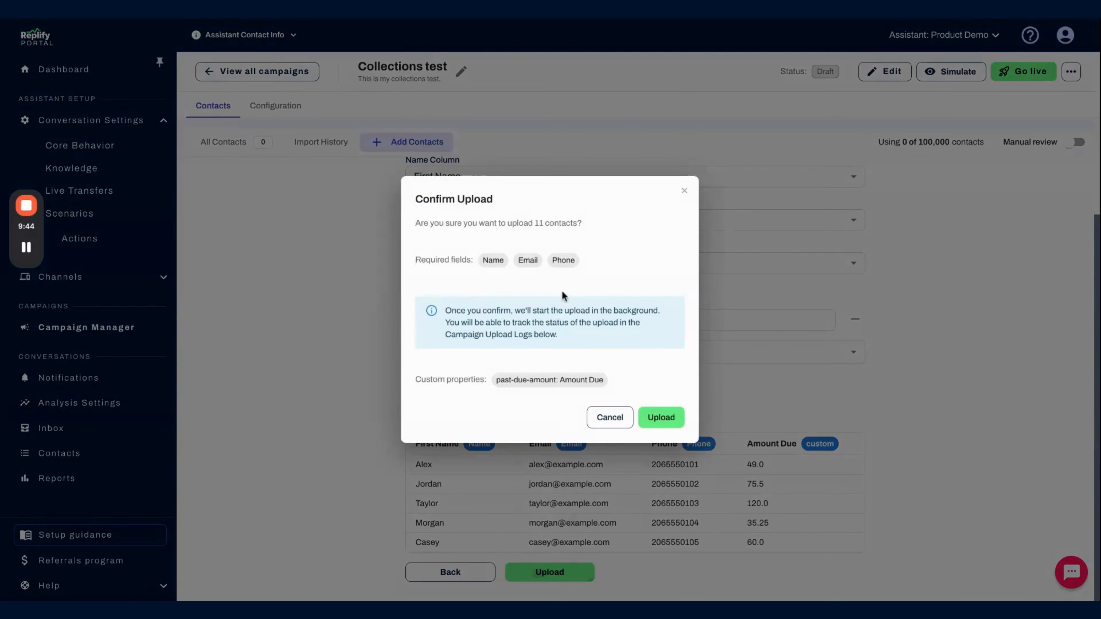
{"action": "left_click", "coordinate": [660, 417]}
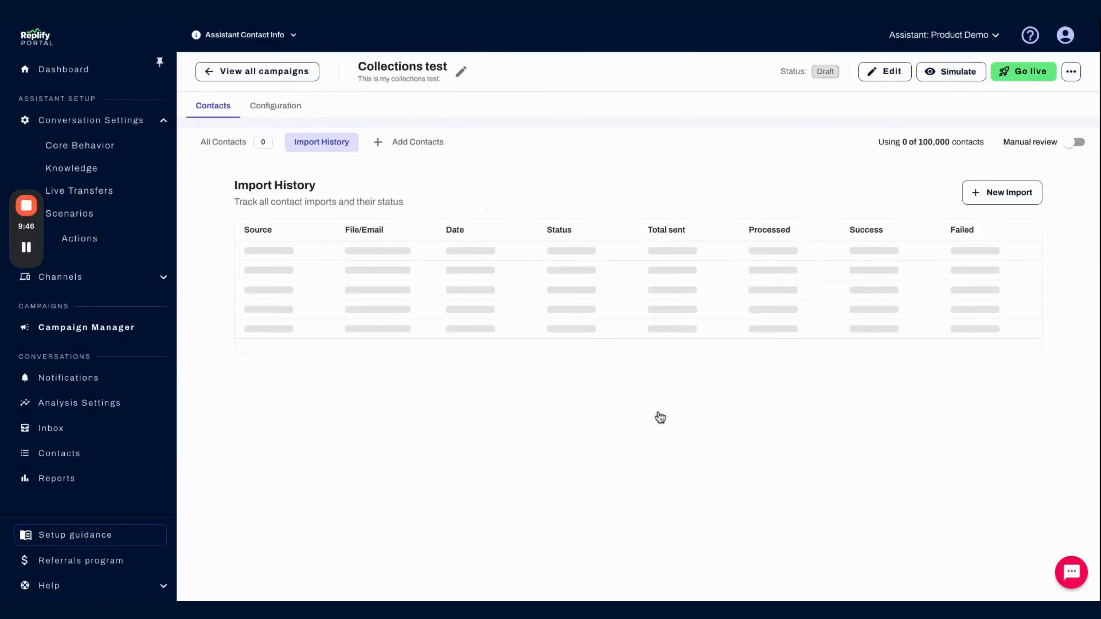
Check the details of the CSV import in the import history, and return to the list of all campaign contacts
{"action": "left_click", "coordinate": [470, 256]}
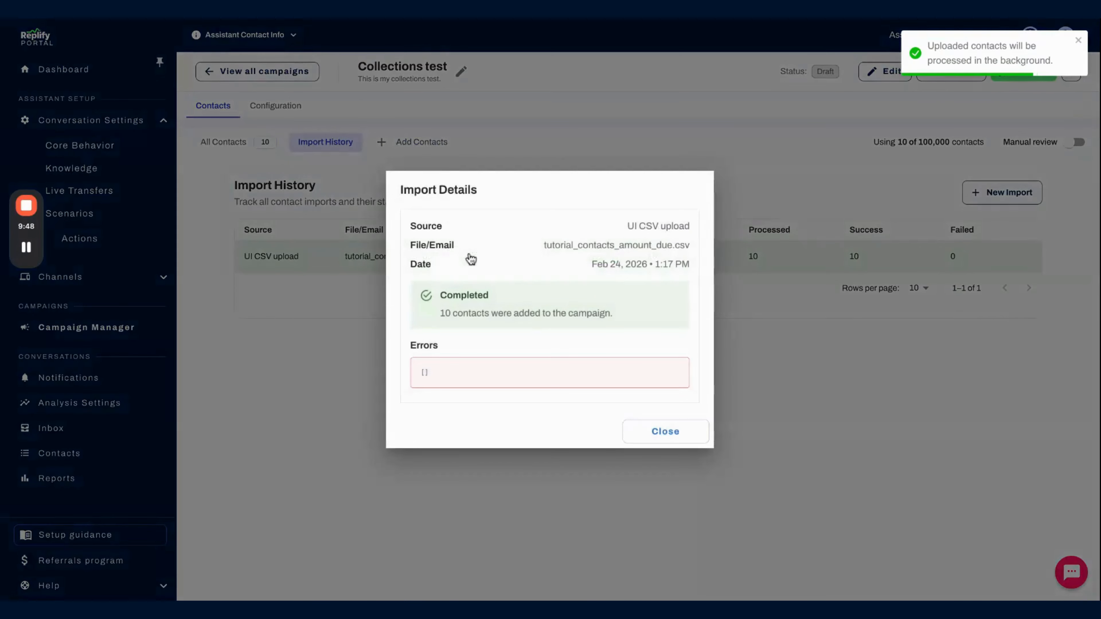
{"action": "left_click", "coordinate": [665, 432]}
{"action": "left_click", "coordinate": [244, 149]}
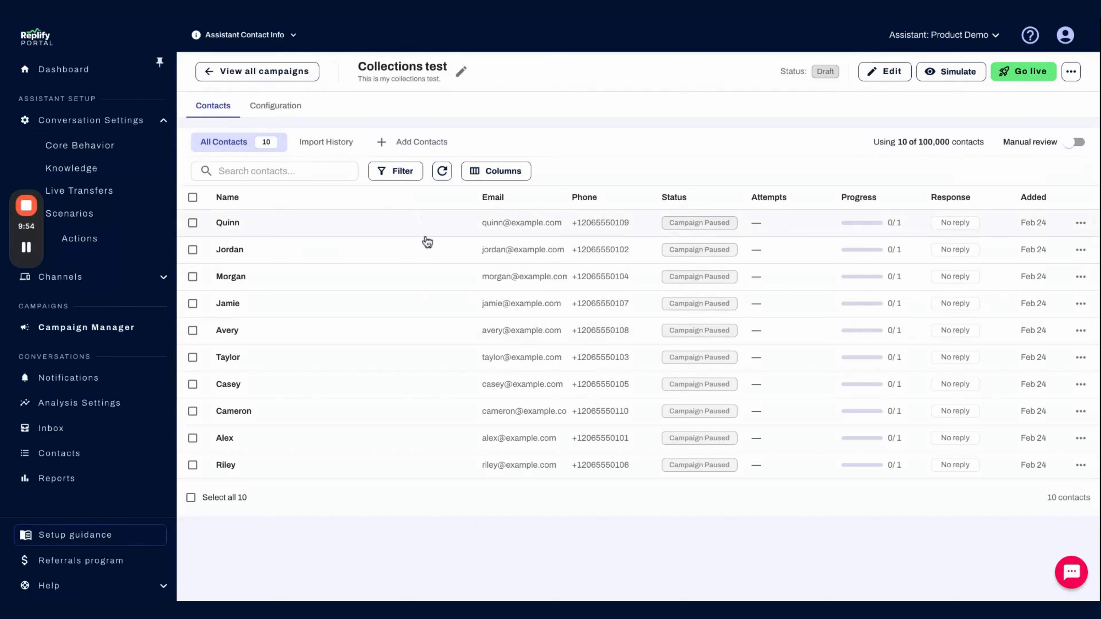
Turn on manual review for the campaign, and run a simulation for the first contact offered
{"action": "left_click", "coordinate": [1061, 144]}
{"action": "left_click", "coordinate": [940, 77]}
{"action": "left_click", "coordinate": [565, 328]}
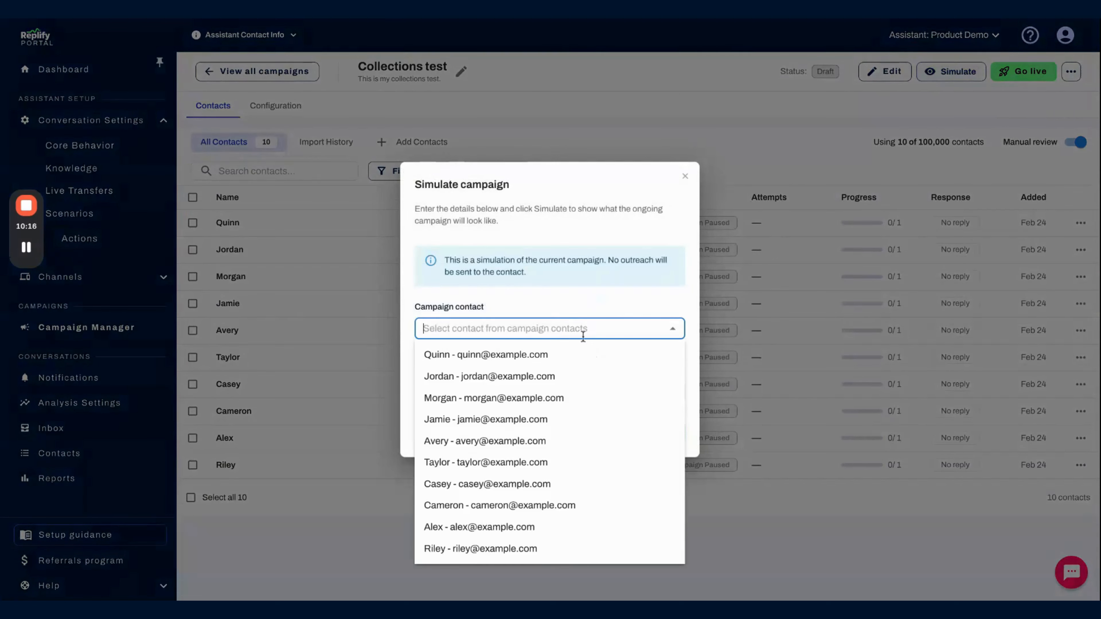
{"action": "left_click", "coordinate": [545, 355]}
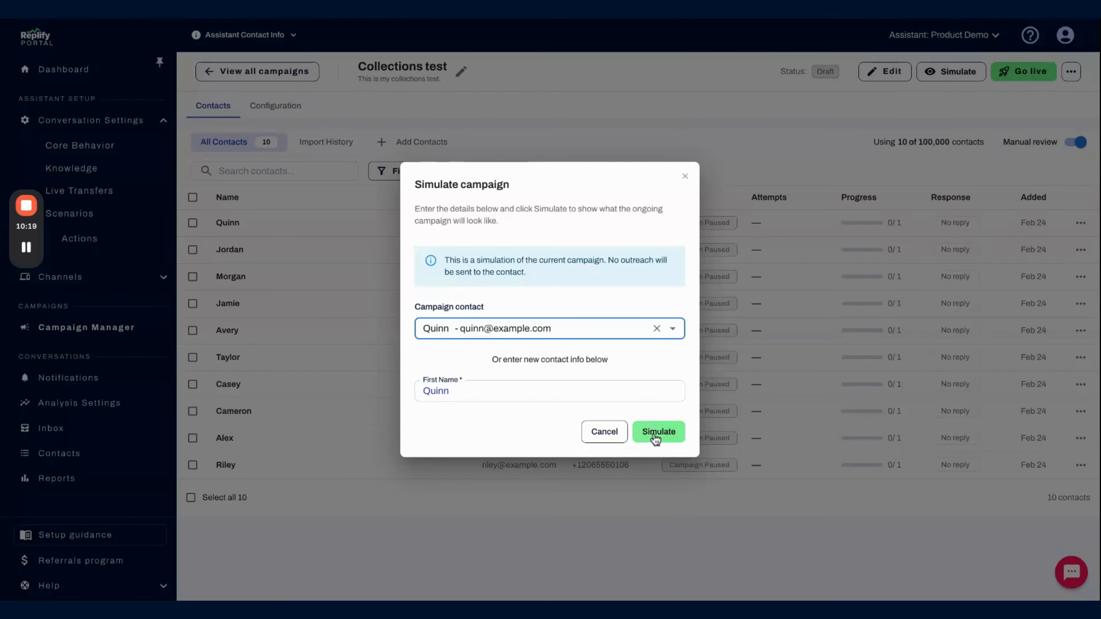
{"action": "left_click", "coordinate": [639, 435]}
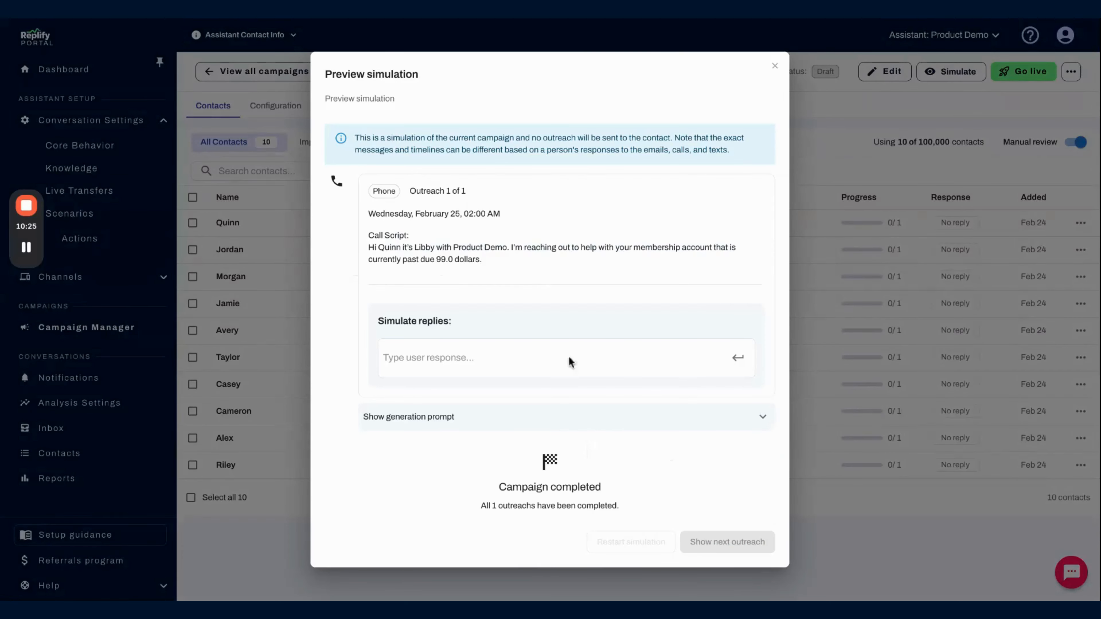
Read the simulated call script, paying attention to the past-due amount inserted for the contact
{"action": "left_click_drag", "start_coordinate": [463, 259], "coordinate": [361, 248]}
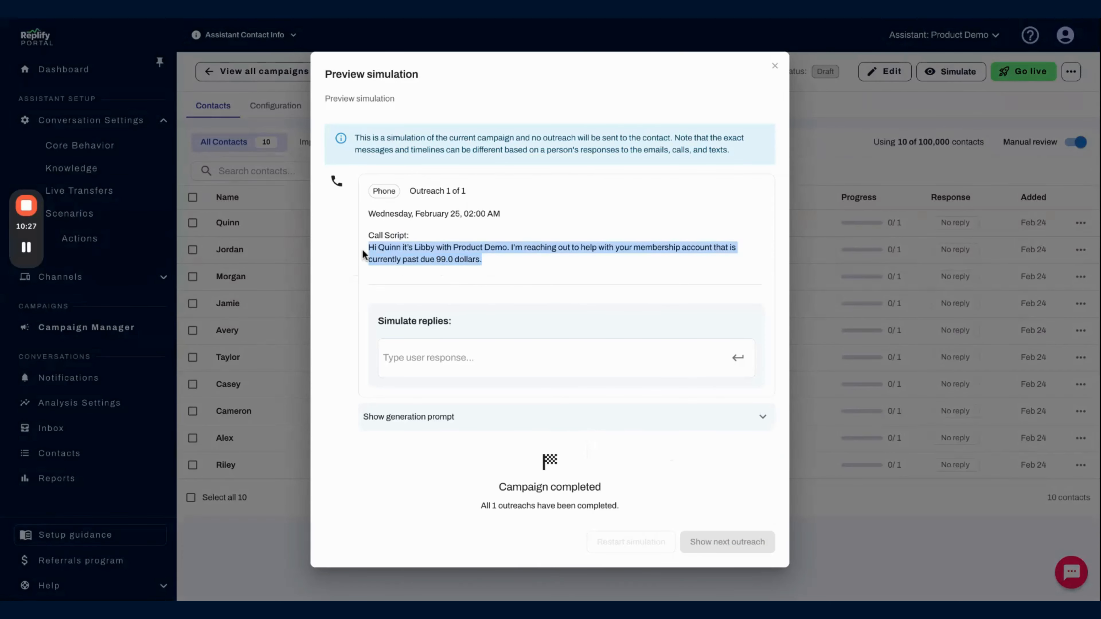
{"action": "left_click", "coordinate": [362, 249]}
{"action": "left_click_drag", "start_coordinate": [437, 259], "coordinate": [454, 260]}
{"action": "left_click", "coordinate": [456, 263]}
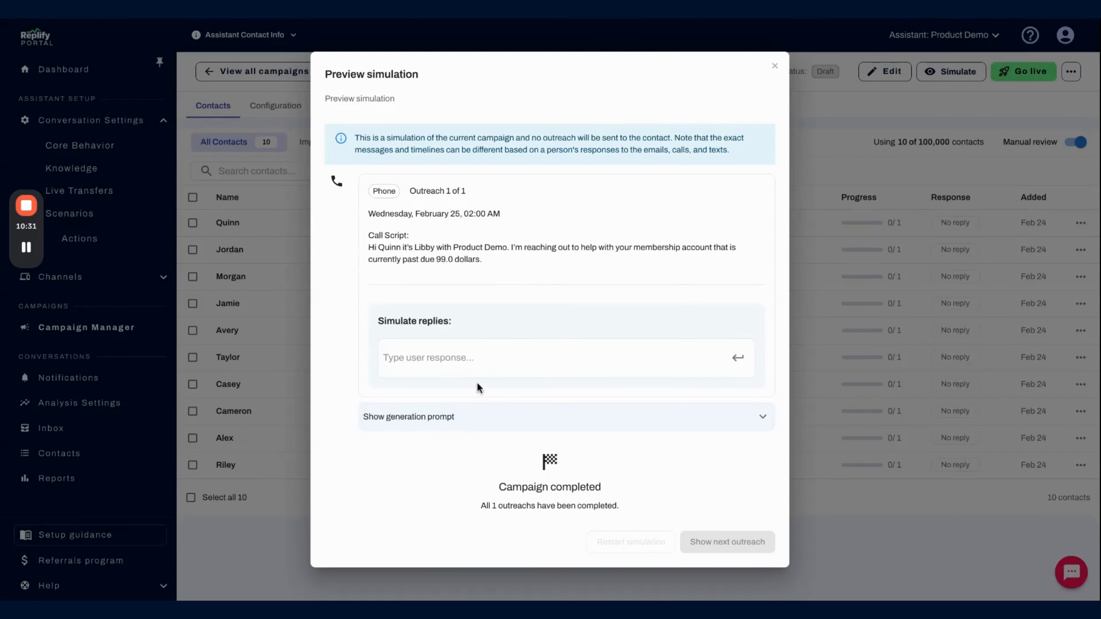
Send the simulated reply "yeah I'll do that now", read the assistant's answer and close the simulation
{"action": "left_click", "coordinate": [472, 365]}
{"action": "type", "text": "yes"}
{"action": "type", "text": "h I'll "}
{"action": "type", "text": "do that now"}
{"action": "left_click", "coordinate": [740, 362]}
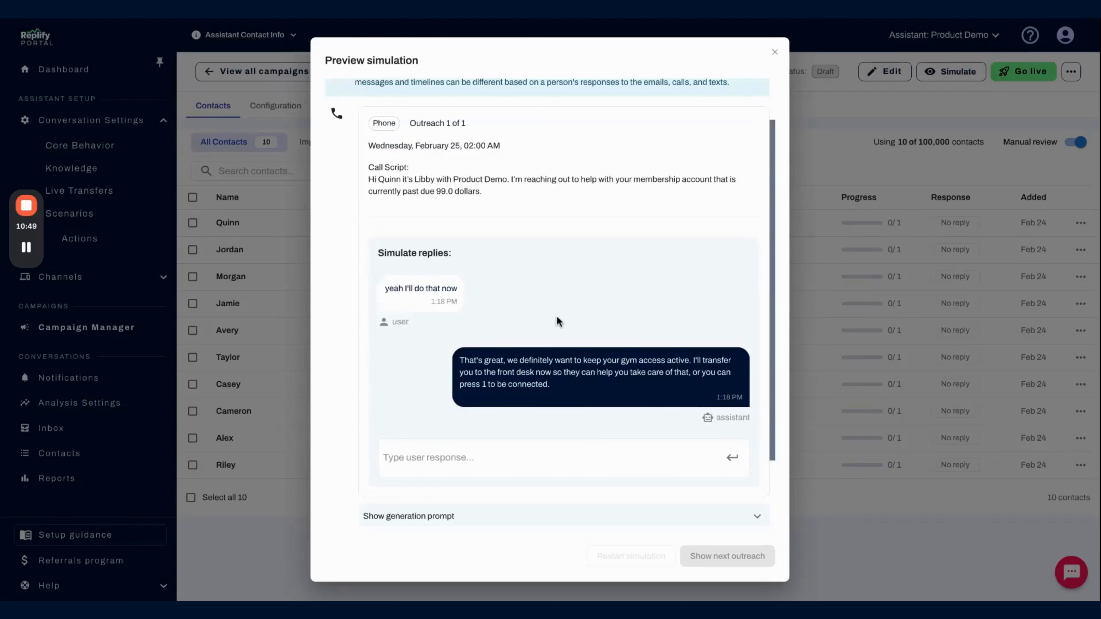
{"action": "left_click", "coordinate": [775, 52]}
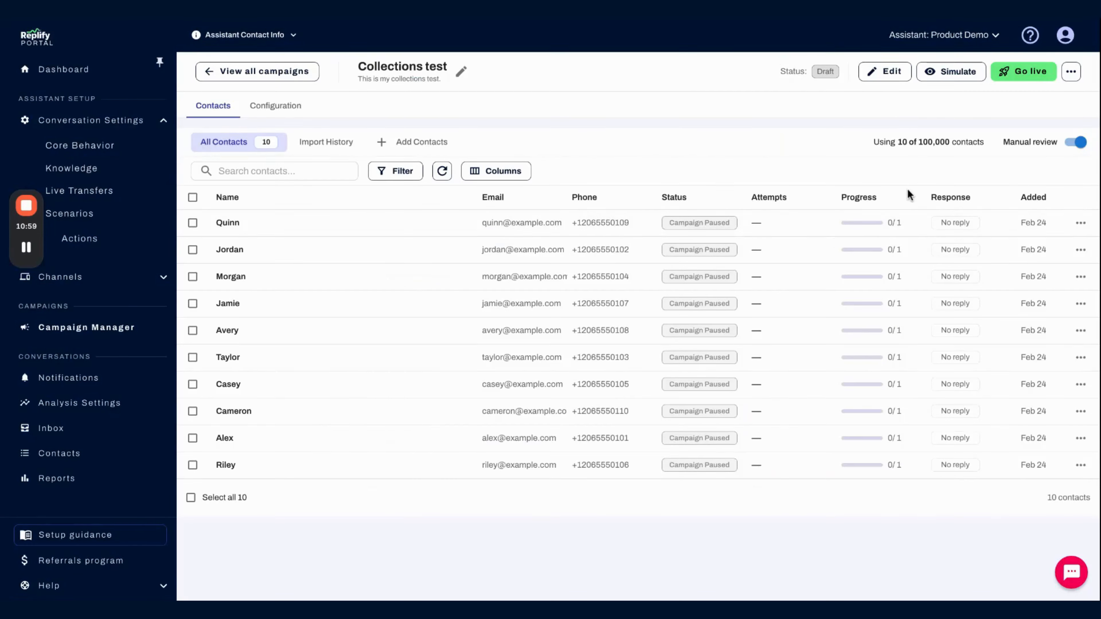
Take the Collections test campaign live and confirm the launch
{"action": "left_click", "coordinate": [1021, 74]}
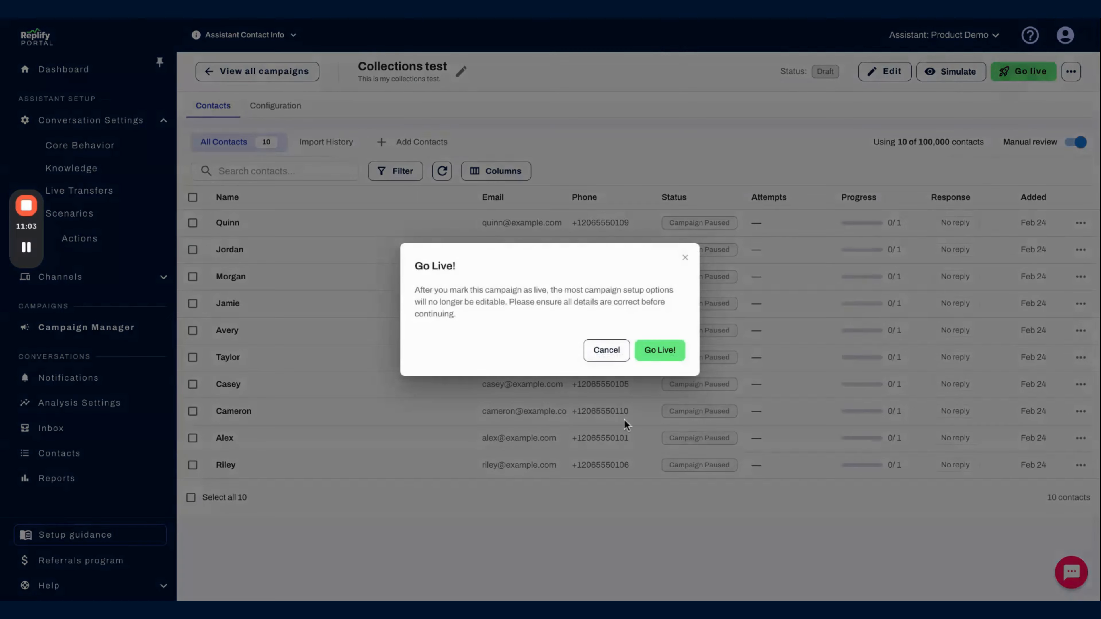
{"action": "left_click", "coordinate": [661, 352]}
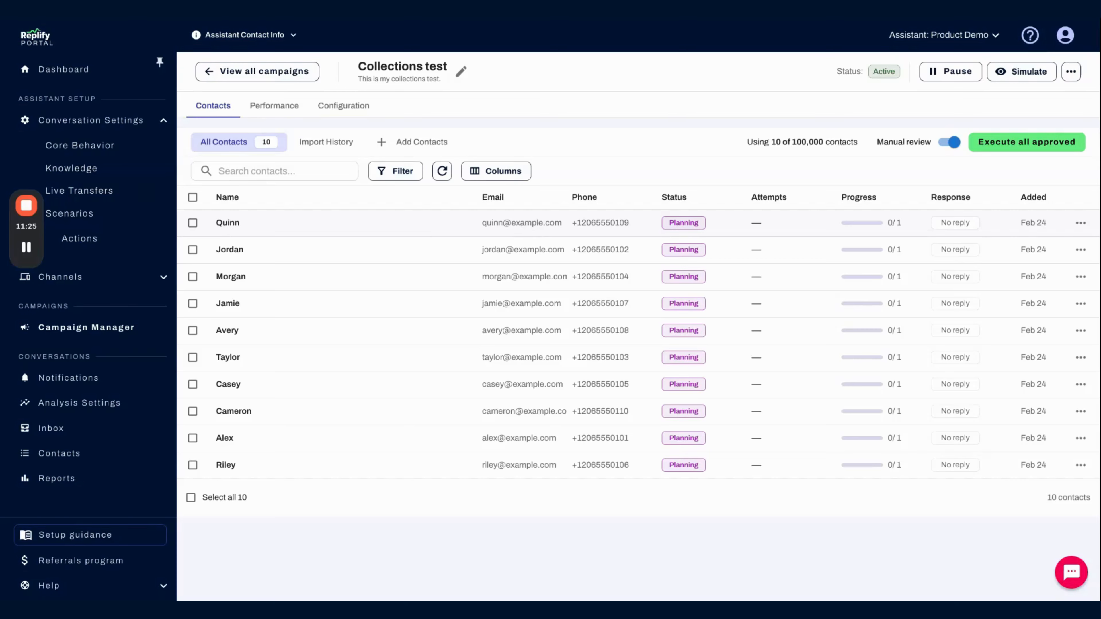
Open the first contact's details, refresh the contact list, and read the contact's call and voicemail scripts
{"action": "left_click", "coordinate": [524, 225]}
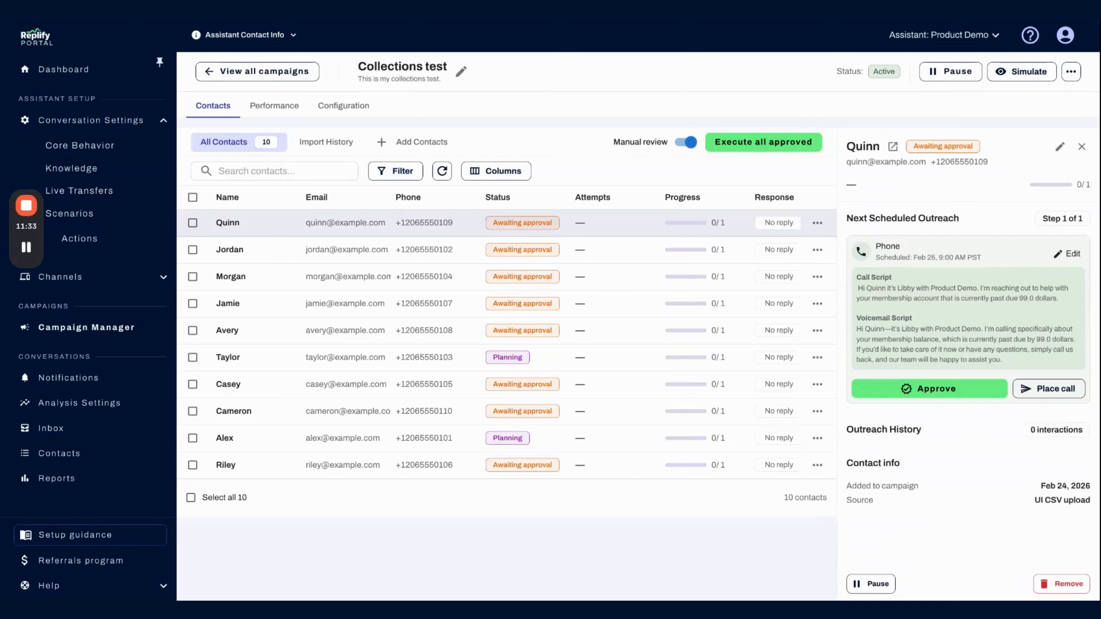
{"action": "left_click", "coordinate": [444, 173]}
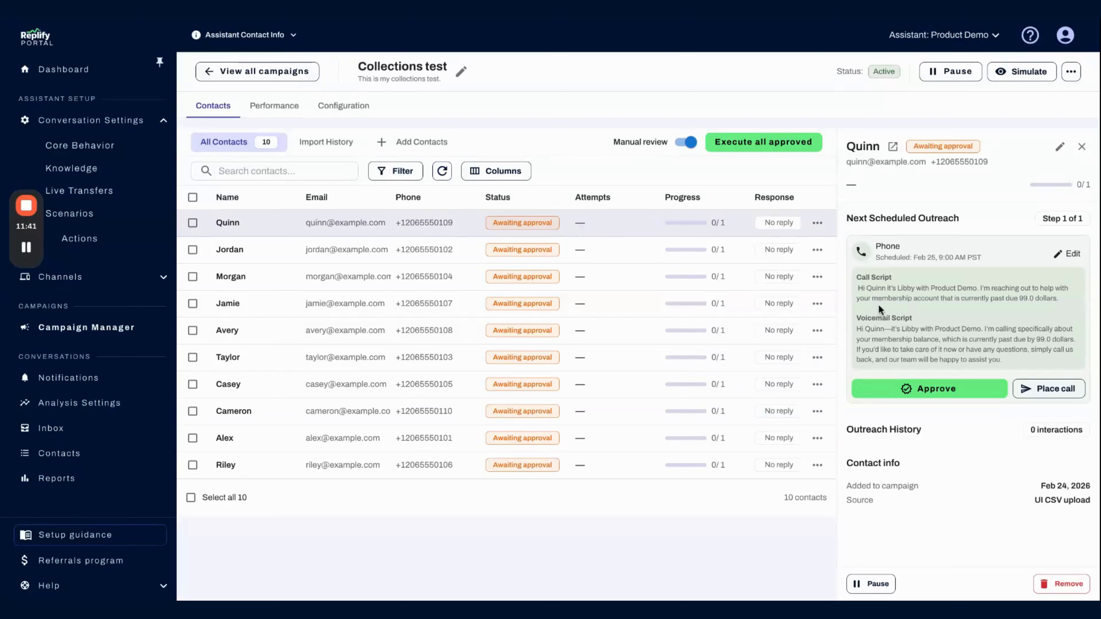
{"action": "left_click_drag", "start_coordinate": [853, 287], "coordinate": [1022, 364]}
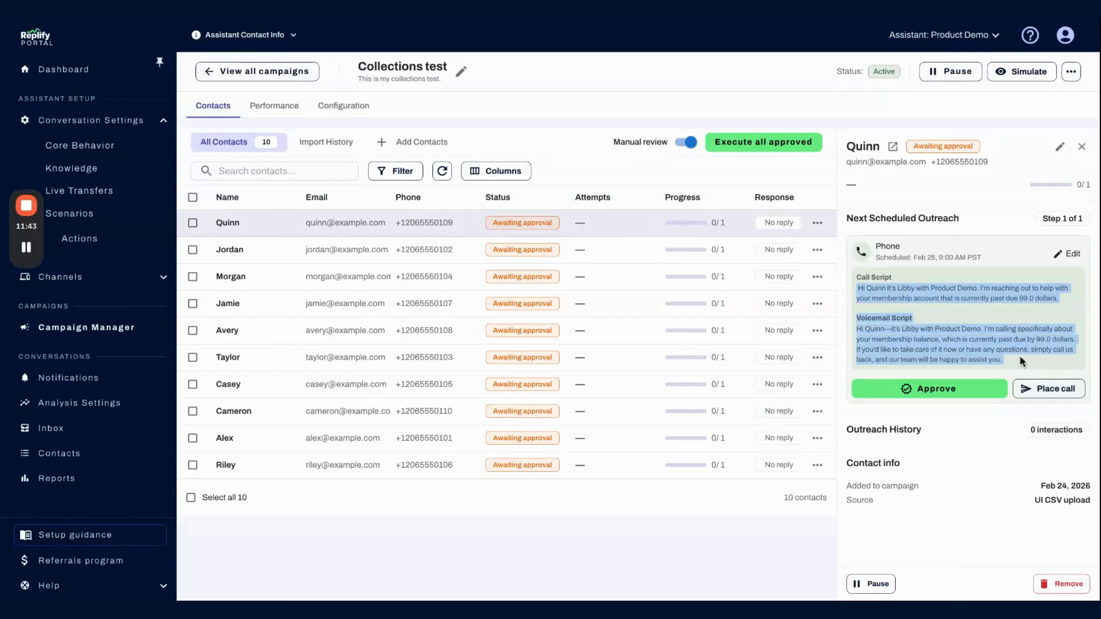
{"action": "left_click", "coordinate": [1020, 358]}
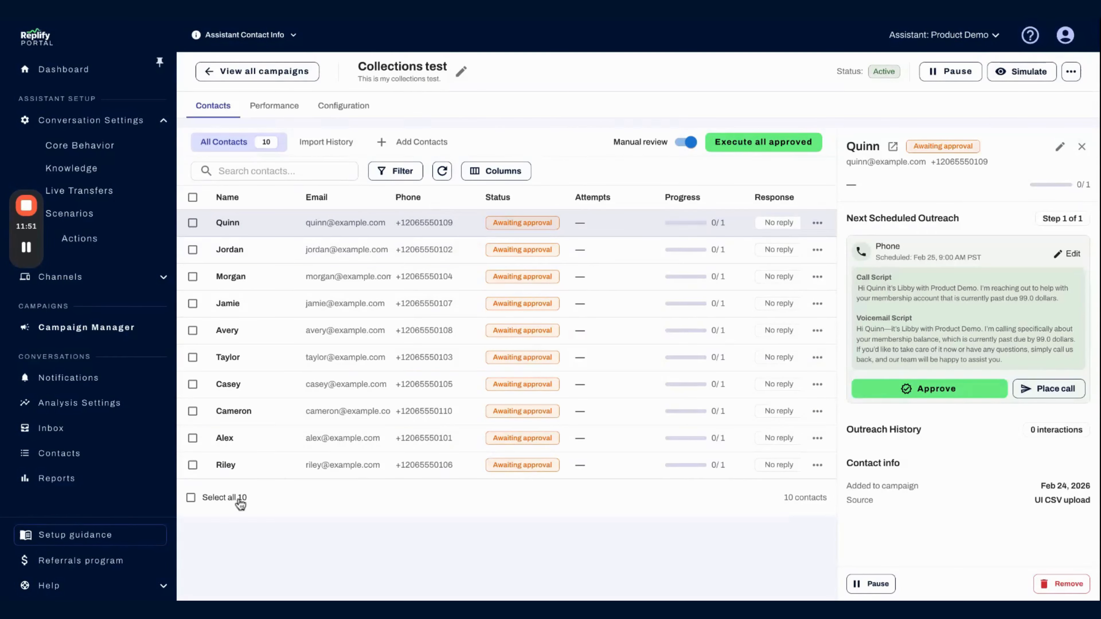
Select all 10 contacts and look at the bulk actions available for them without applying any
{"action": "left_click", "coordinate": [191, 498]}
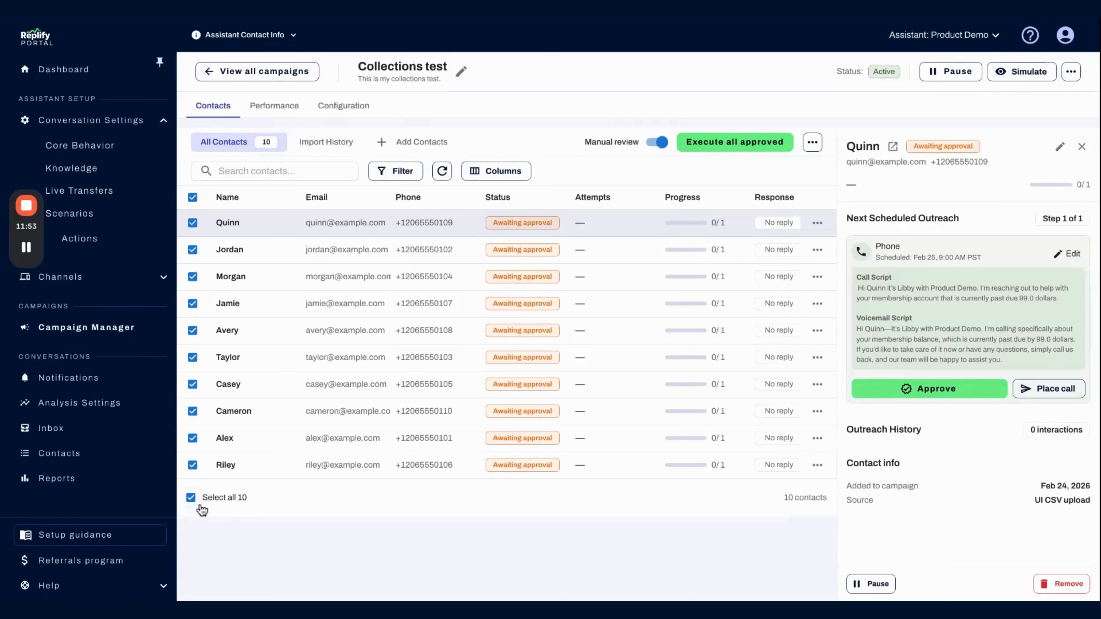
{"action": "left_click", "coordinate": [811, 145]}
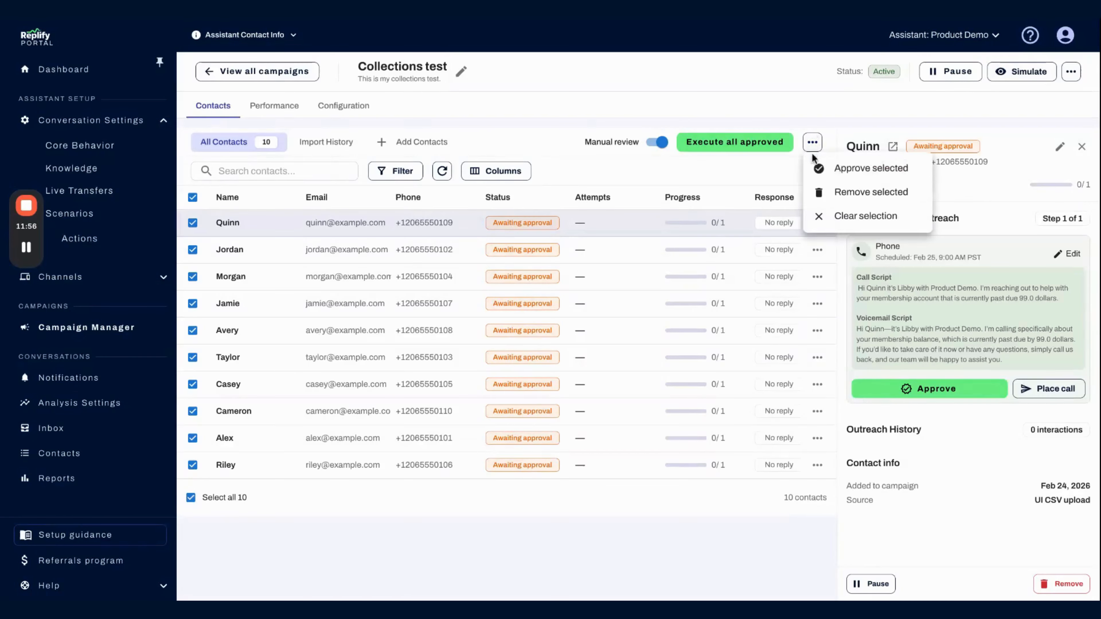
{"action": "left_click", "coordinate": [836, 126]}
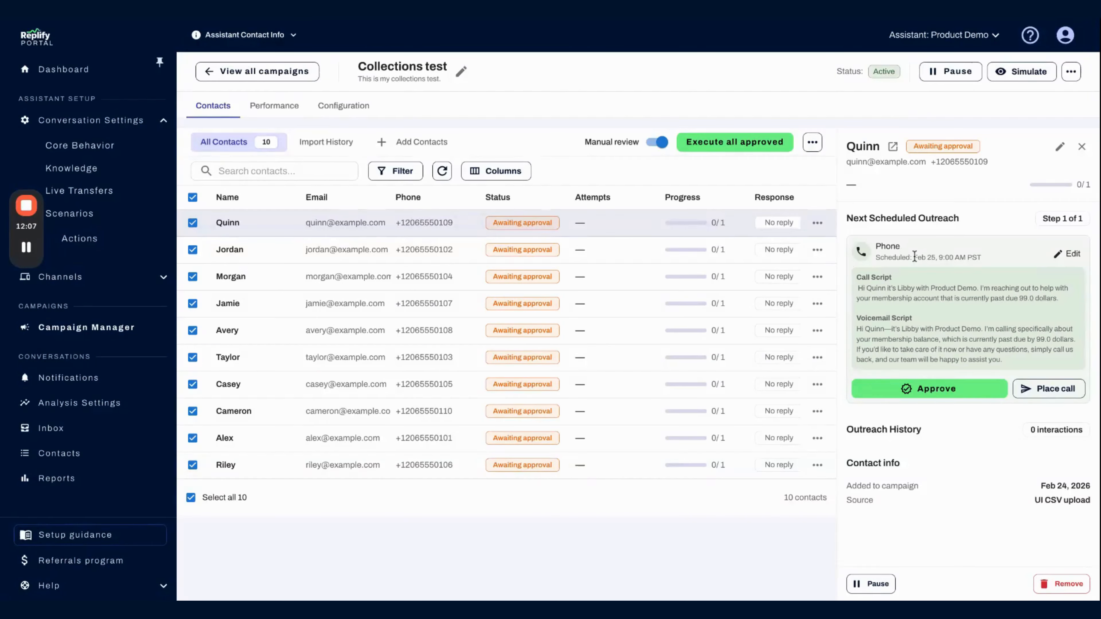
Check the first contact's scheduled outreach time and outreach history, and close the contact's details
{"action": "left_click_drag", "start_coordinate": [915, 256], "coordinate": [987, 256]}
{"action": "left_click", "coordinate": [987, 255]}
{"action": "left_click_drag", "start_coordinate": [847, 431], "coordinate": [920, 431]}
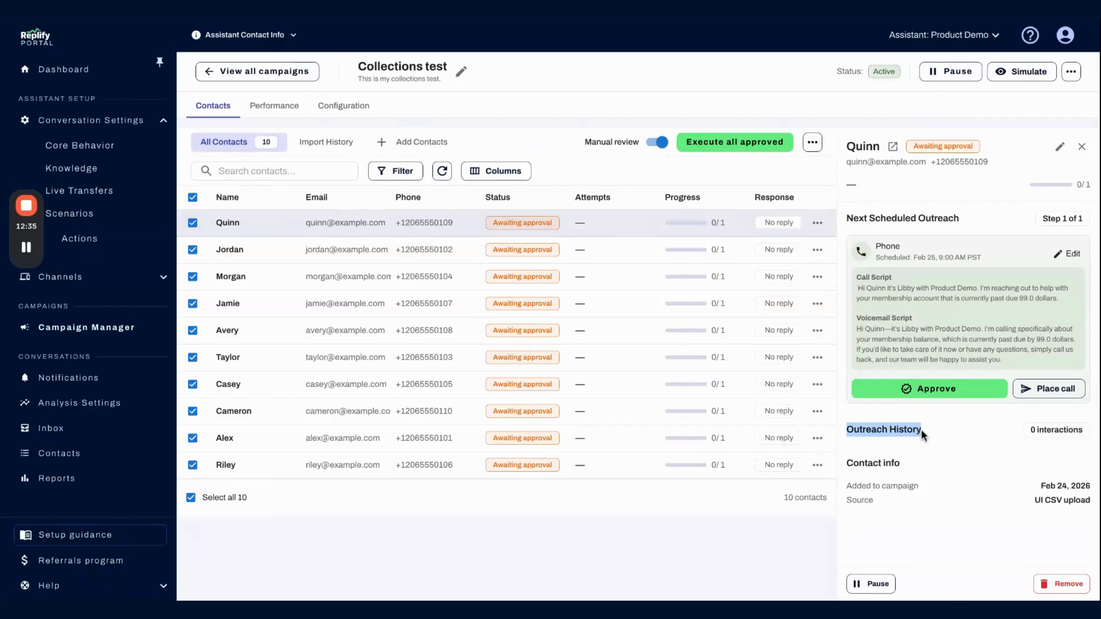
{"action": "left_click", "coordinate": [921, 429]}
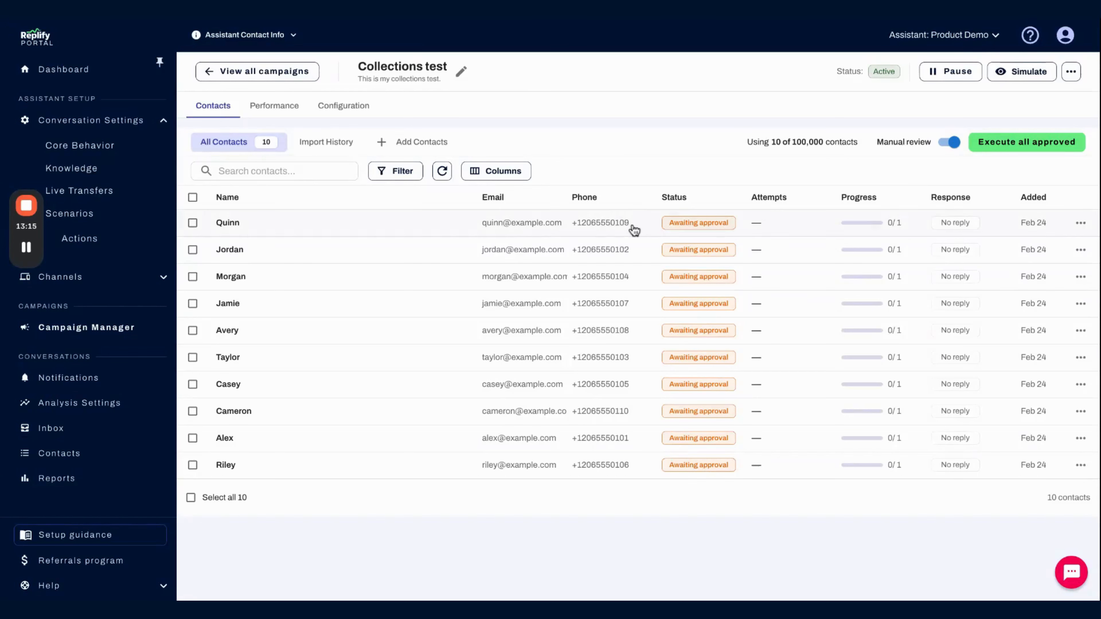
Review the campaign's overall performance charts and its phone call performance
{"action": "left_click", "coordinate": [288, 108]}
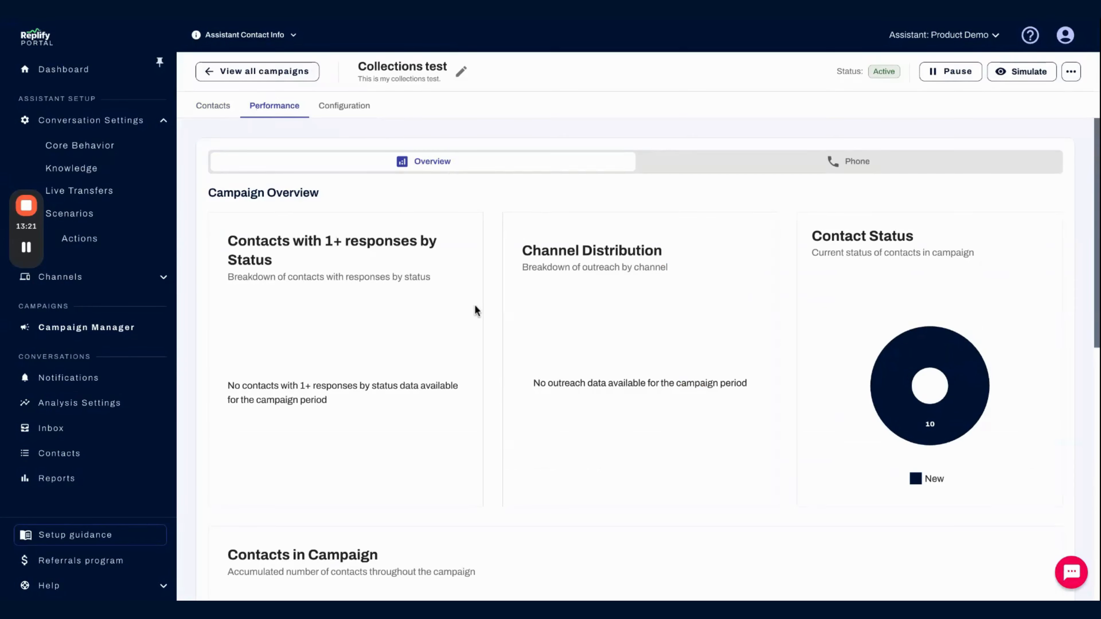
{"action": "scroll", "coordinate": [475, 306], "scroll_direction": "down", "scroll_amount": 1}
{"action": "scroll", "coordinate": [475, 307], "scroll_direction": "up", "scroll_amount": 1}
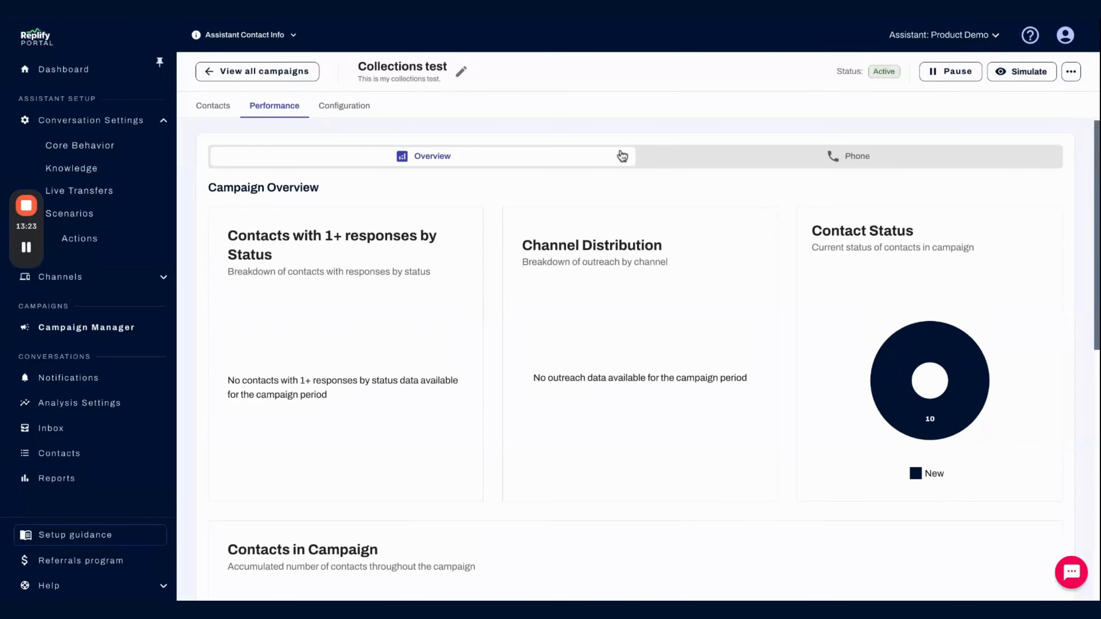
{"action": "left_click", "coordinate": [803, 159]}
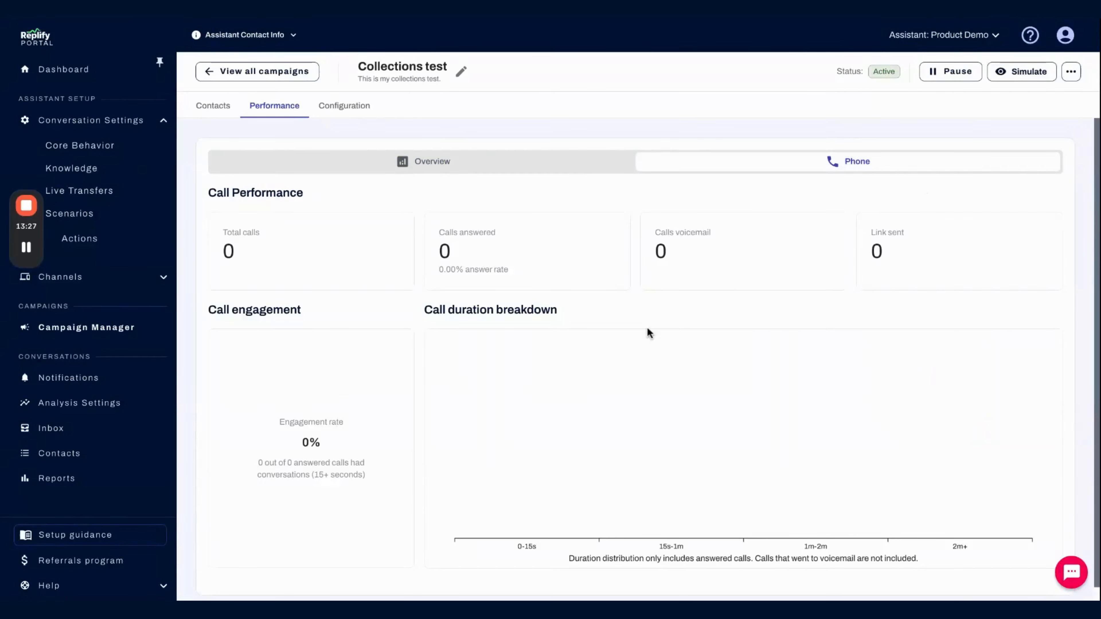
Read through the live campaign's configuration, including its settings, rules and messages, and return to the contact list
{"action": "left_click", "coordinate": [354, 107]}
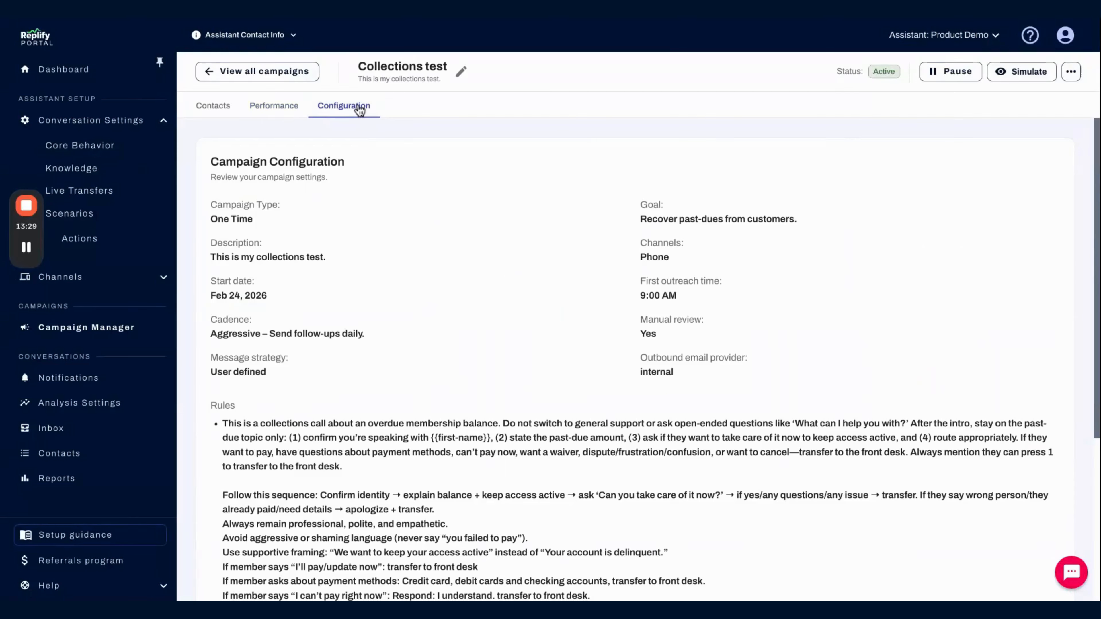
{"action": "scroll", "coordinate": [497, 317], "scroll_direction": "down", "scroll_amount": 3}
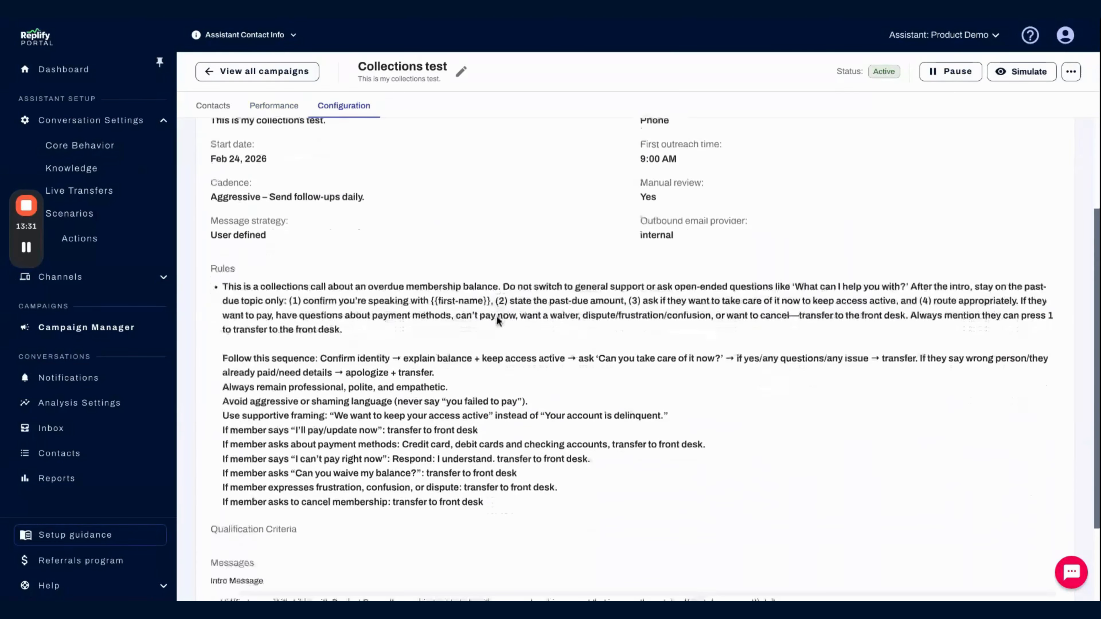
{"action": "scroll", "coordinate": [635, 360], "scroll_direction": "up", "scroll_amount": 3}
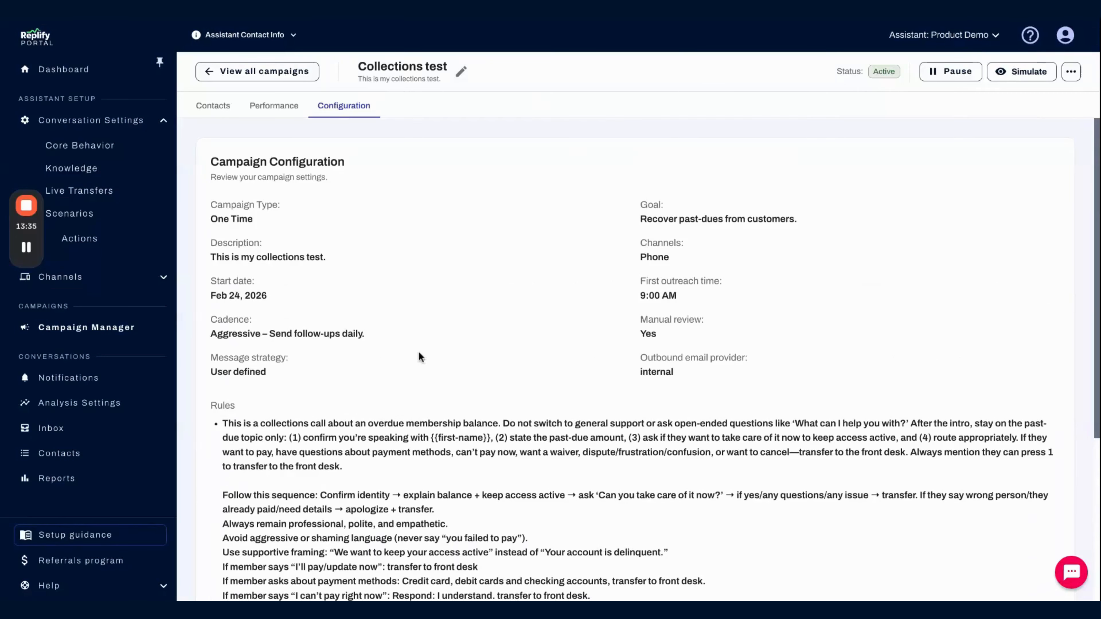
{"action": "scroll", "coordinate": [567, 287], "scroll_direction": "down", "scroll_amount": 1}
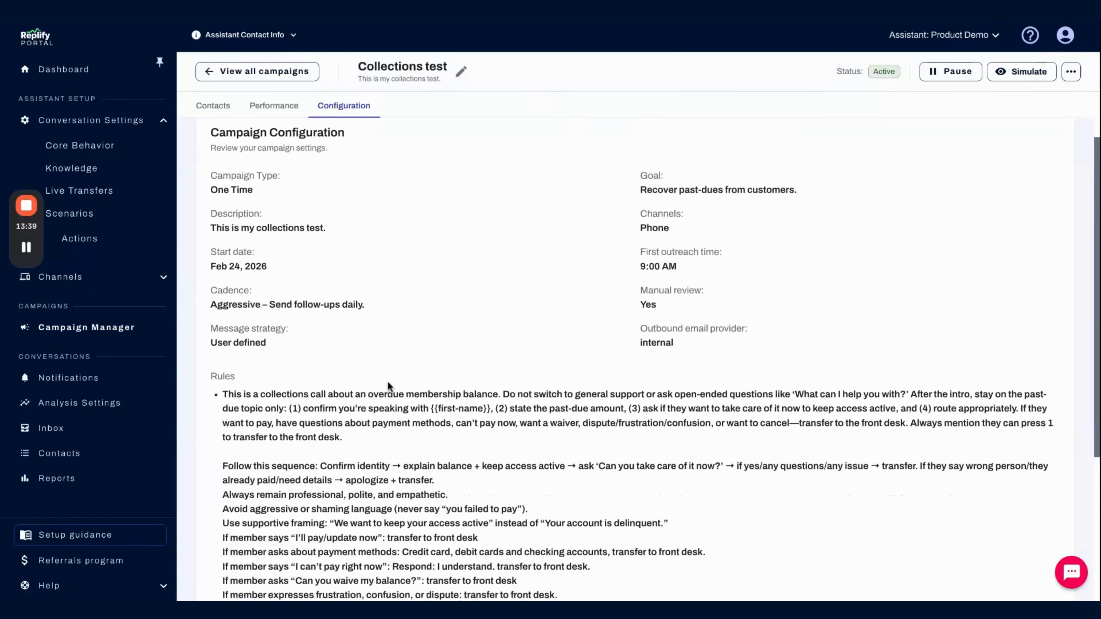
{"action": "scroll", "coordinate": [387, 382], "scroll_direction": "down", "scroll_amount": 5}
{"action": "scroll", "coordinate": [388, 382], "scroll_direction": "up", "scroll_amount": 6}
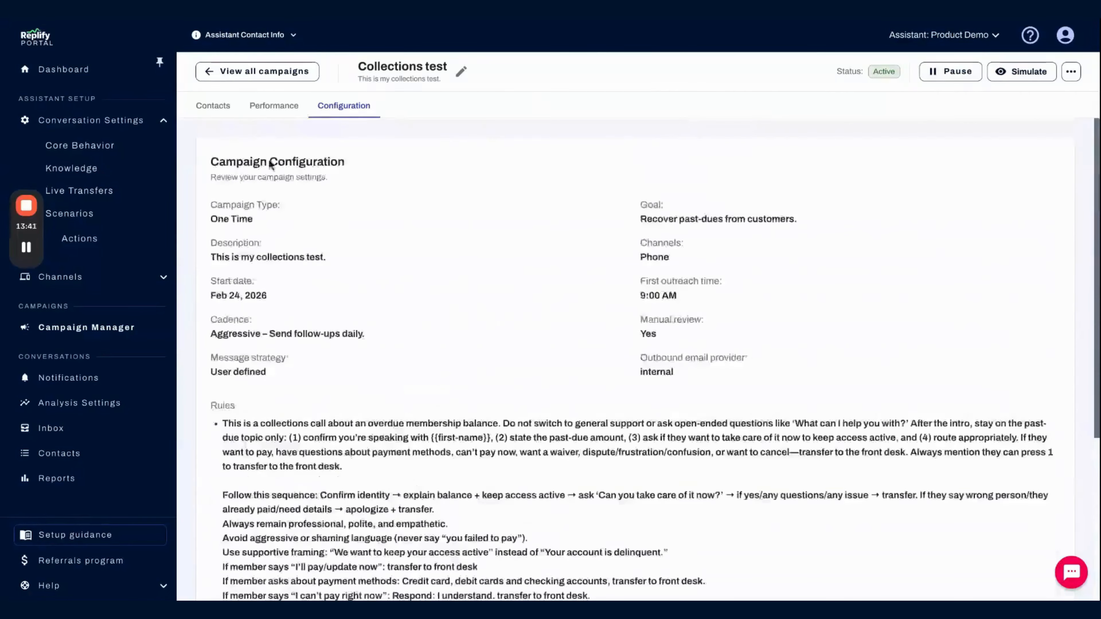
{"action": "left_click", "coordinate": [220, 108]}
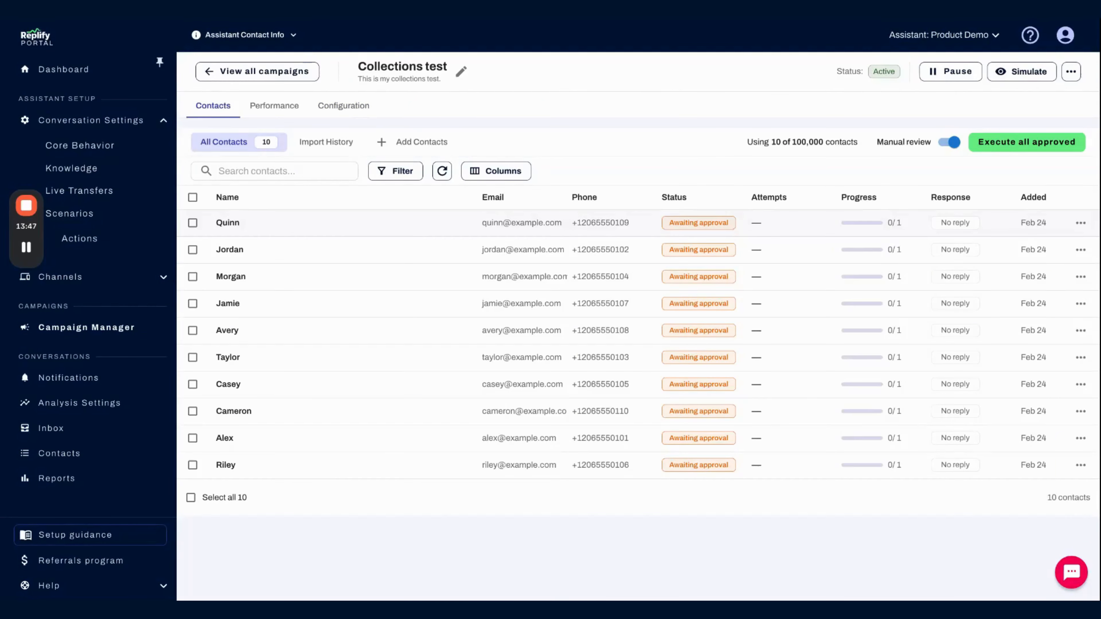